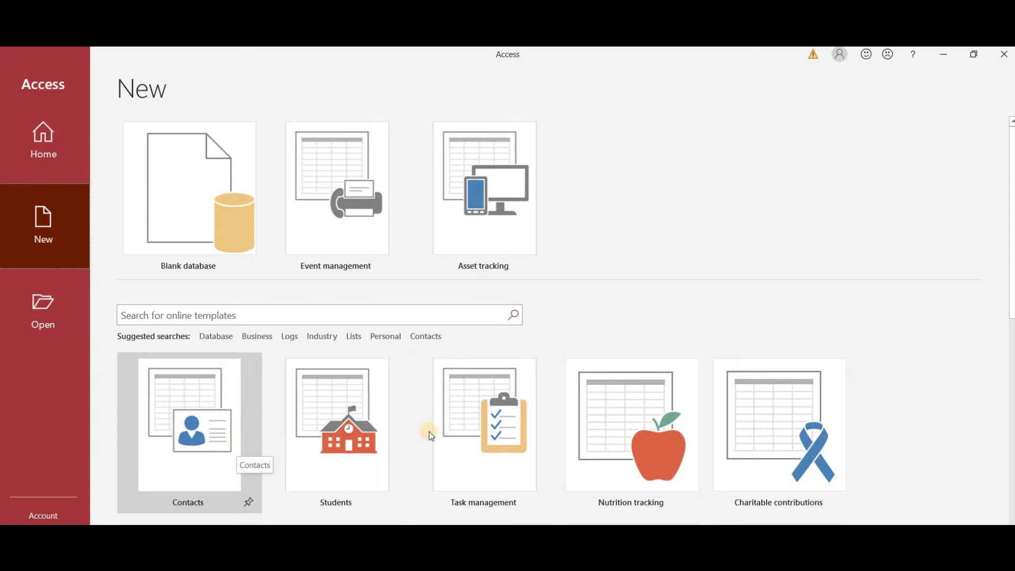
- Create a blank database named Student's Information, saved in the Documents folder
{"action": "left_click", "coordinate": [160, 186]}
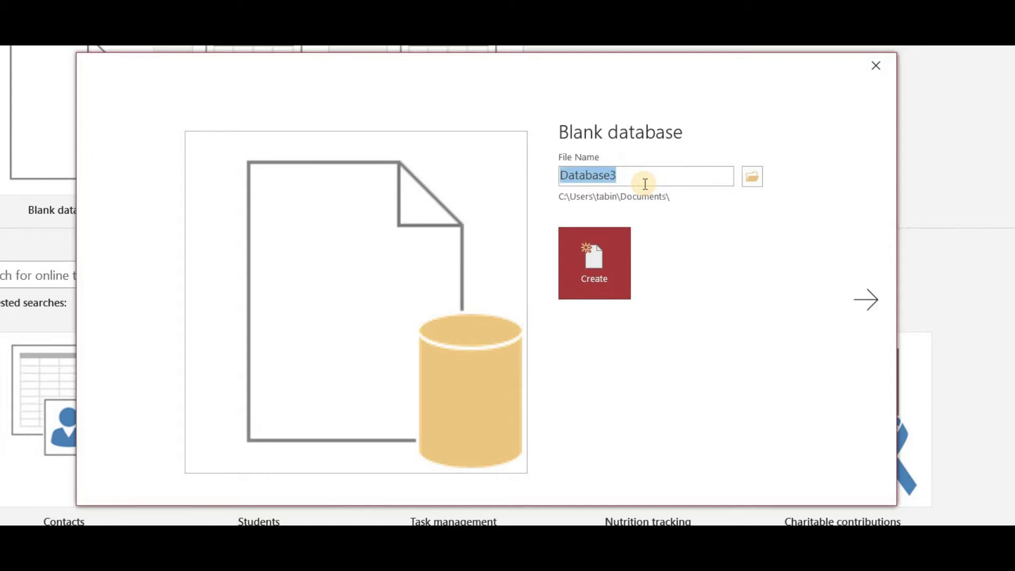
{"action": "type", "text": "Student's Information"}
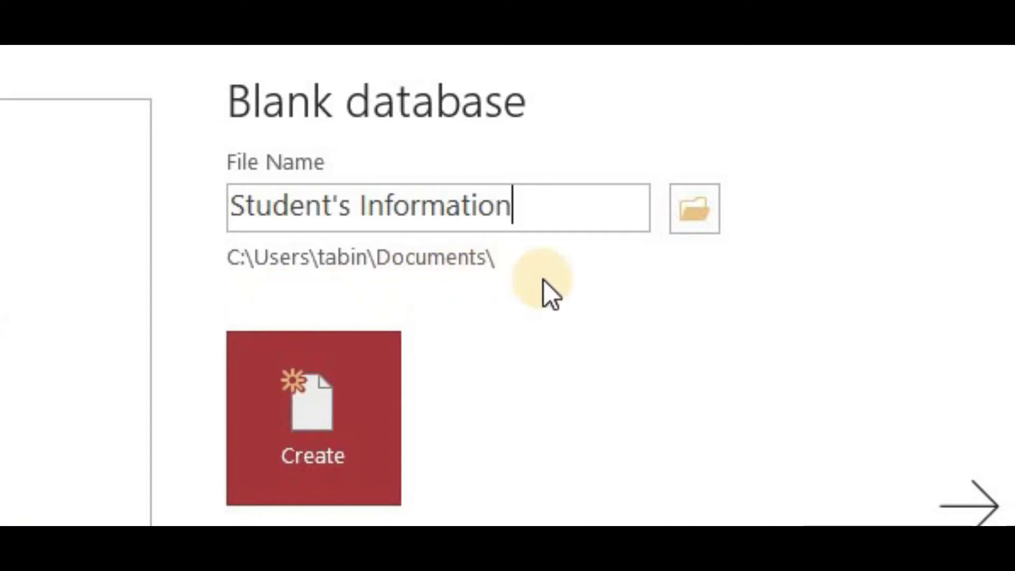
{"action": "left_click", "coordinate": [698, 207]}
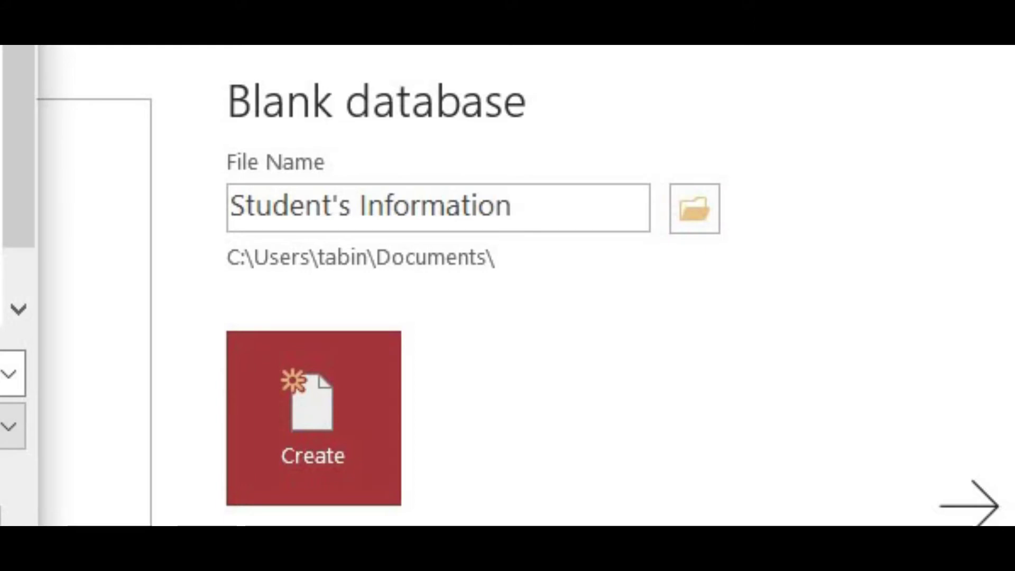
{"action": "left_click", "coordinate": [312, 429]}
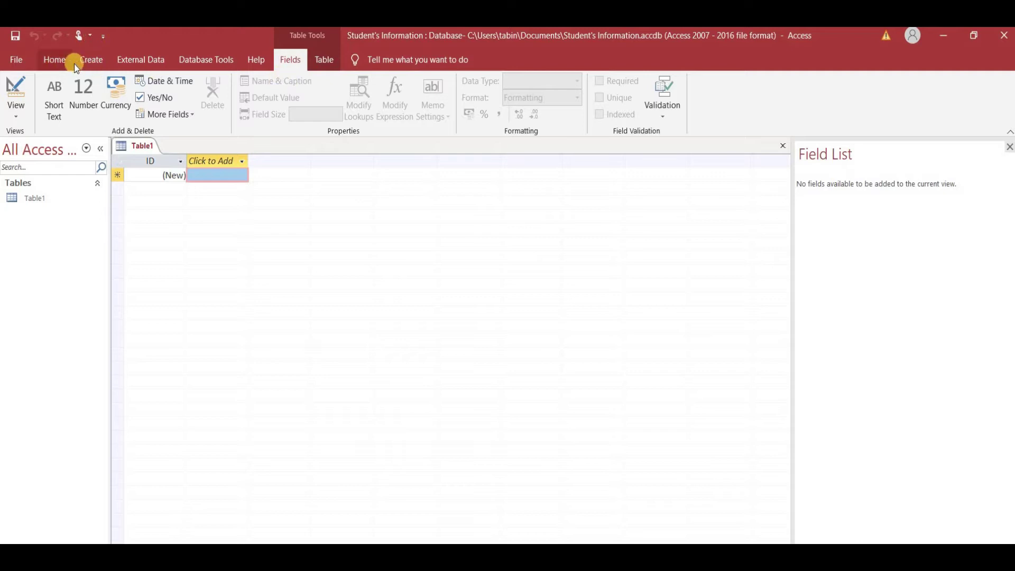
{"action": "left_click", "coordinate": [9, 61]}
{"action": "left_click", "coordinate": [12, 63]}
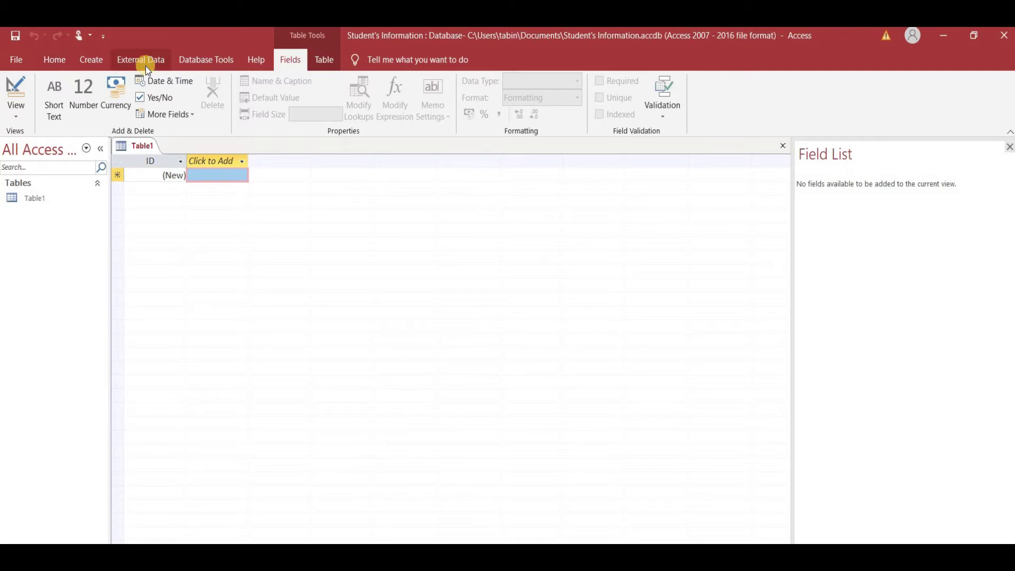
{"action": "left_click", "coordinate": [53, 59]}
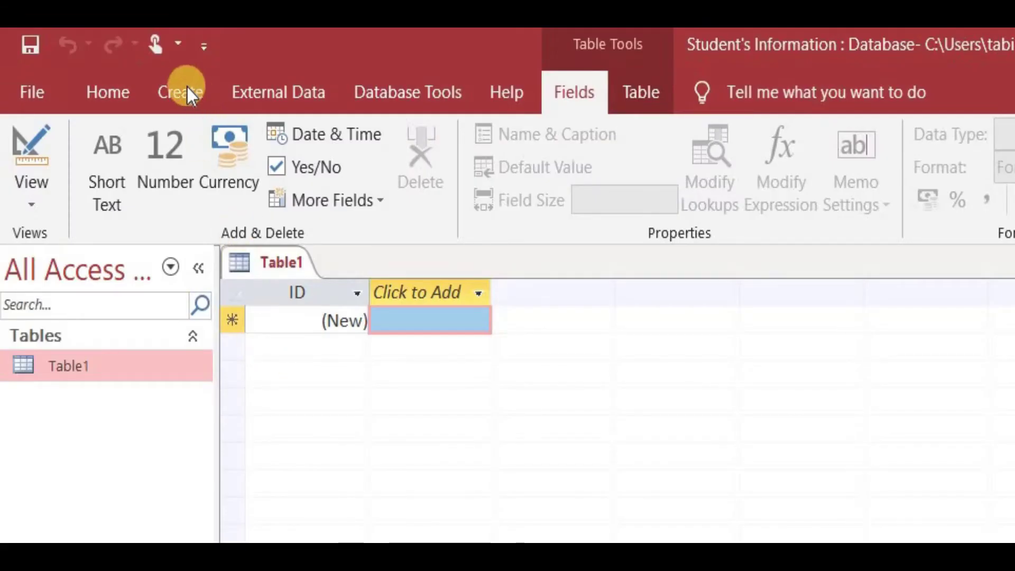
{"action": "left_click", "coordinate": [179, 88]}
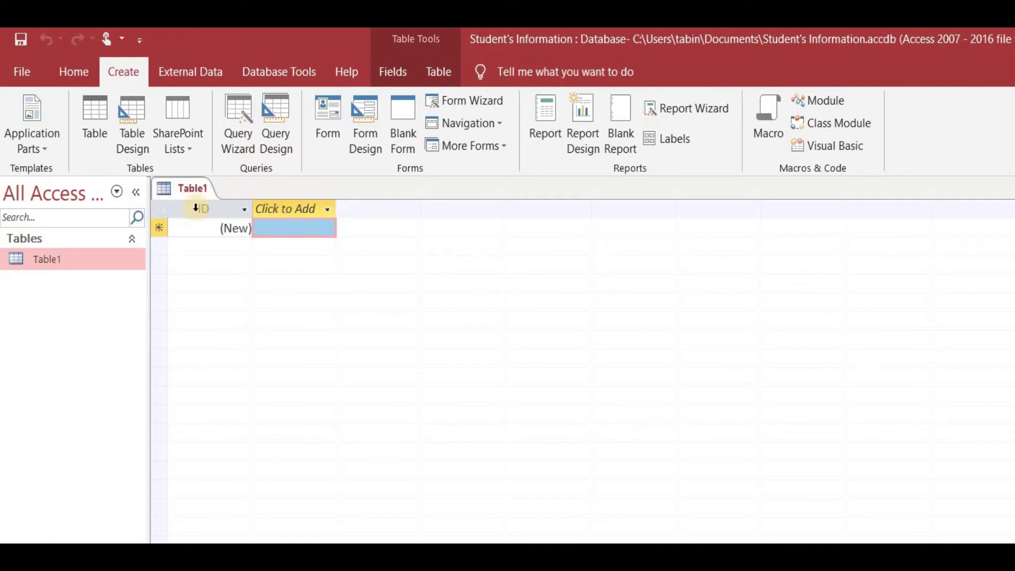
{"action": "left_click", "coordinate": [194, 210]}
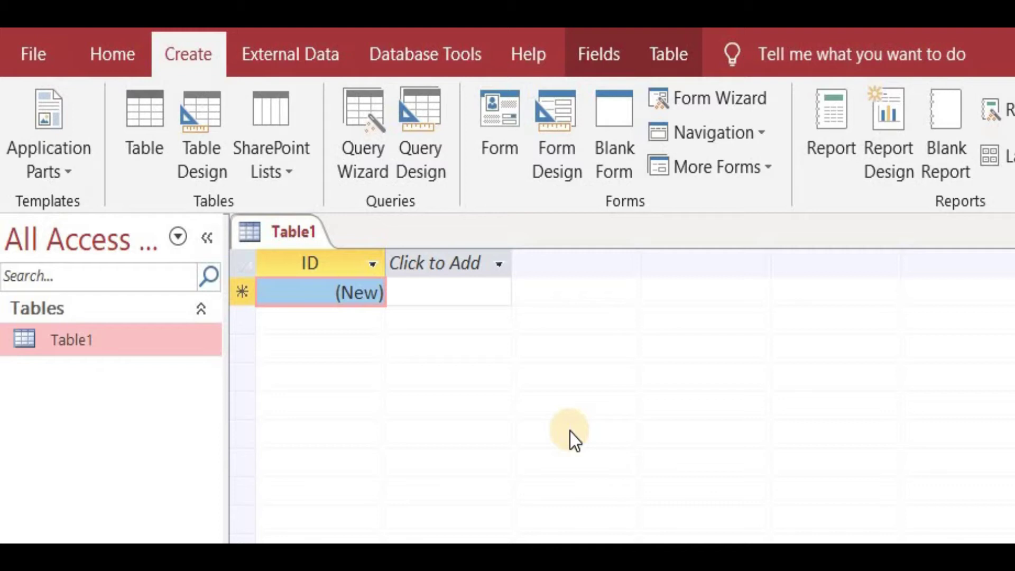
{"action": "key", "text": "Tab"}
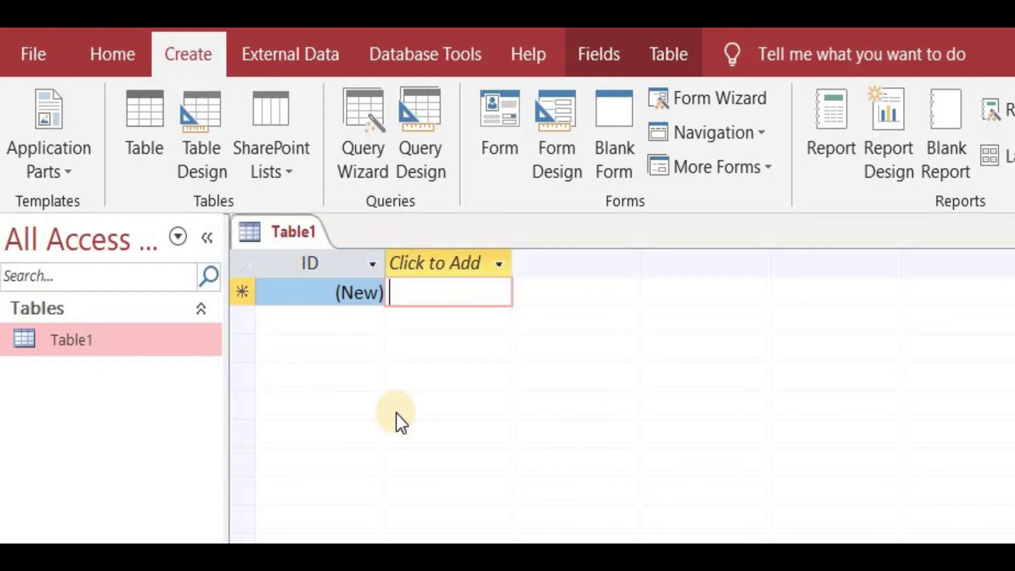
- Switch Table1 to Design view and save it under the name Student
{"action": "left_click", "coordinate": [106, 58]}
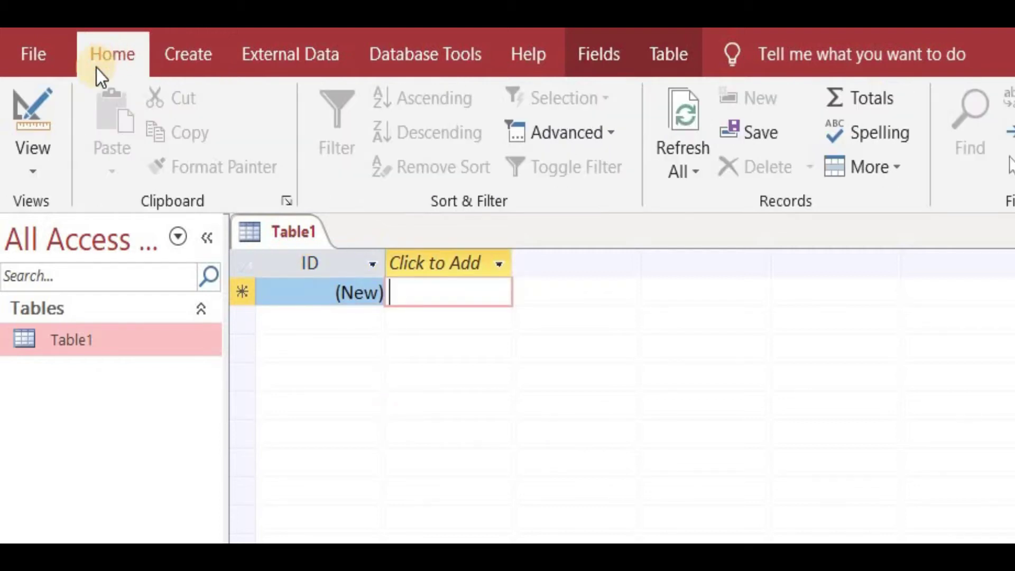
{"action": "left_click", "coordinate": [39, 174]}
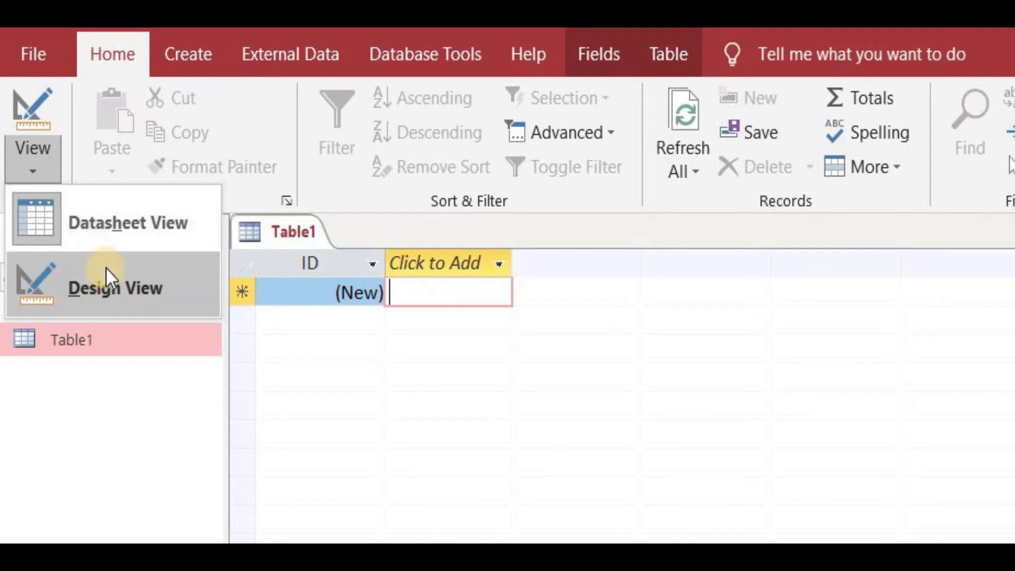
{"action": "left_click", "coordinate": [154, 217]}
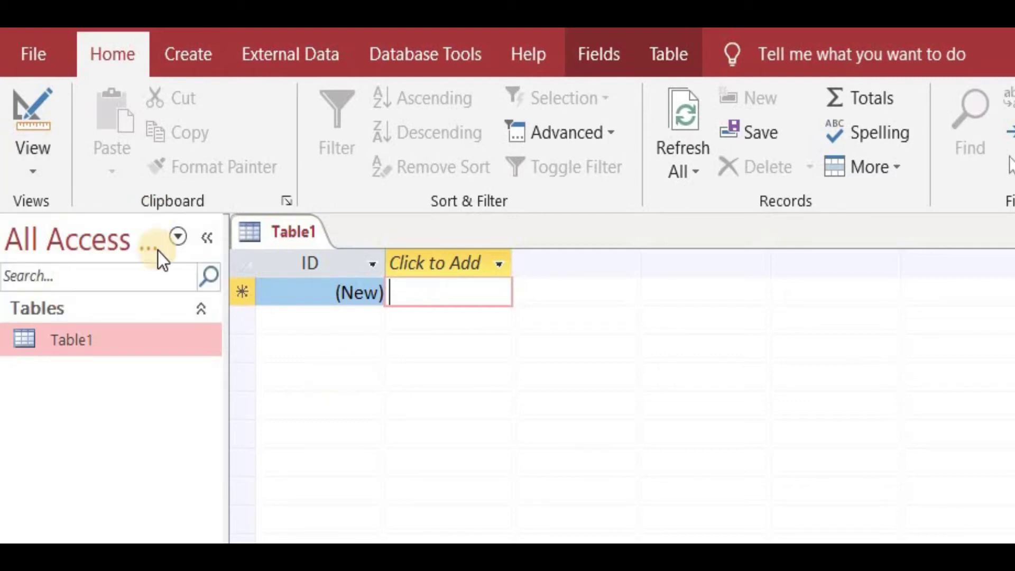
{"action": "left_click", "coordinate": [34, 171]}
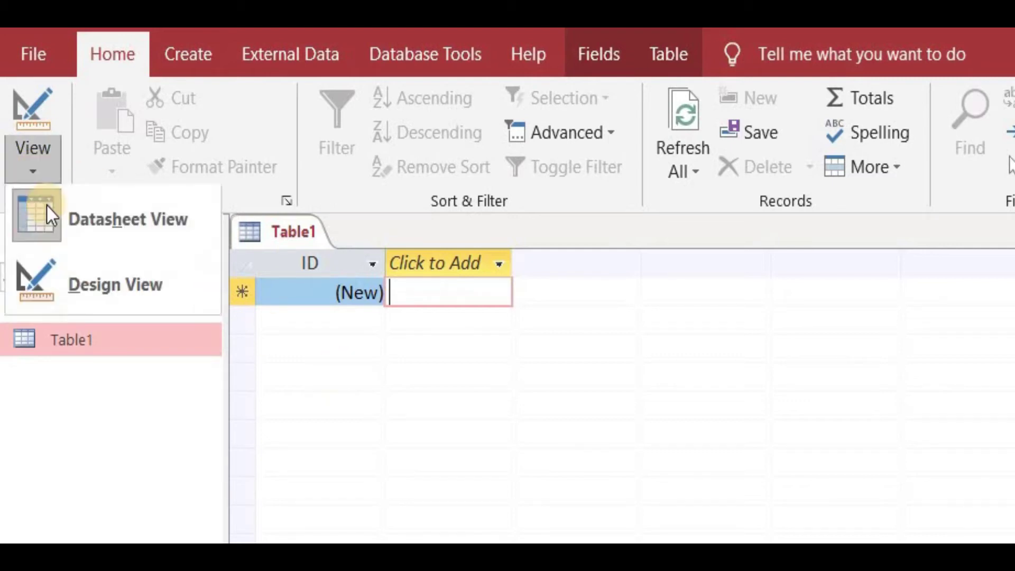
{"action": "left_click", "coordinate": [80, 277]}
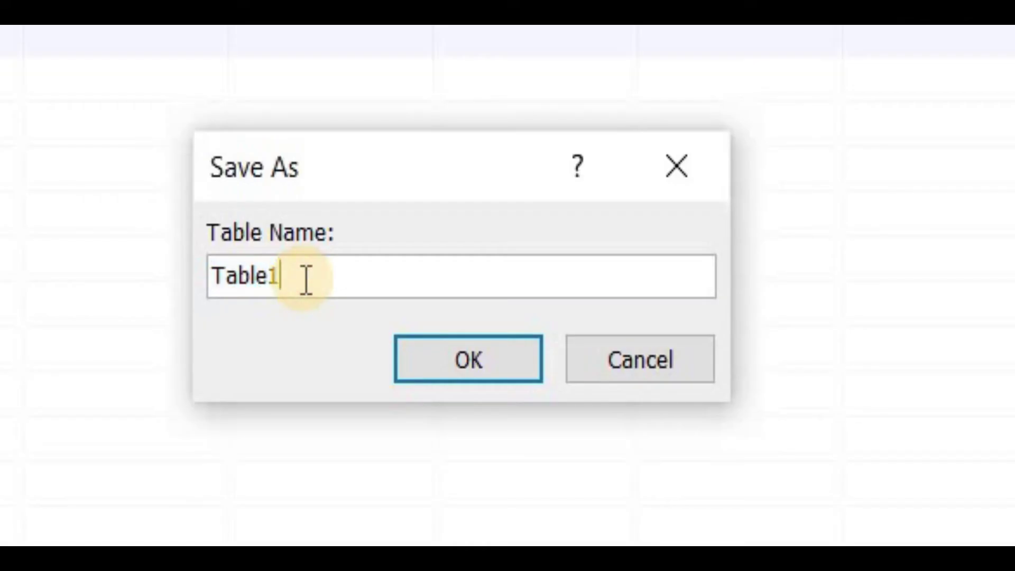
{"action": "key", "text": "BackSpace"}
{"action": "key", "text": "BackSpace"}
{"action": "key", "text": "BackSpace"}
{"action": "key", "text": "BackSpace"}
{"action": "key", "text": "BackSpace"}
{"action": "key", "text": "BackSpace"}
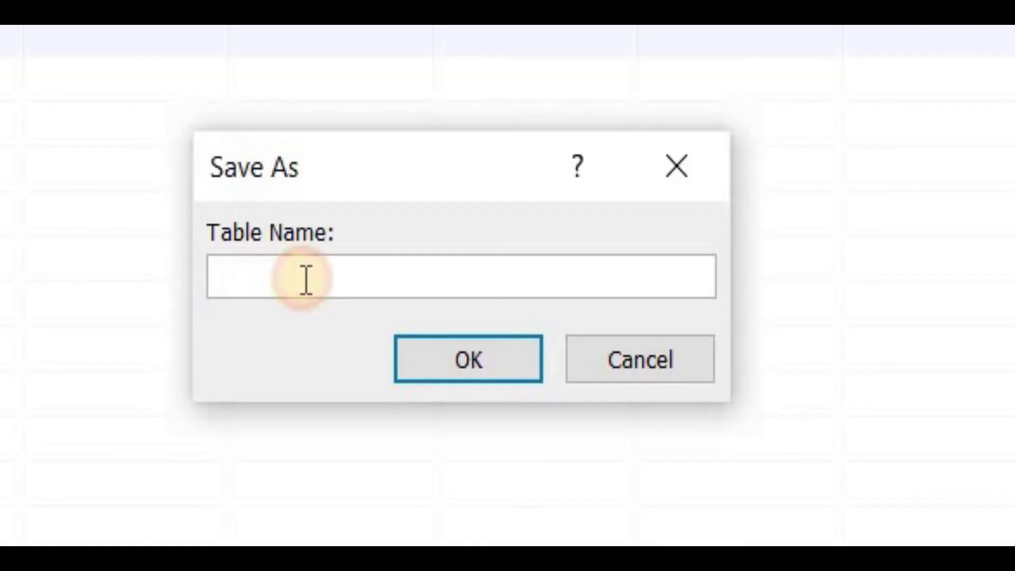
{"action": "type", "text": "Student"}
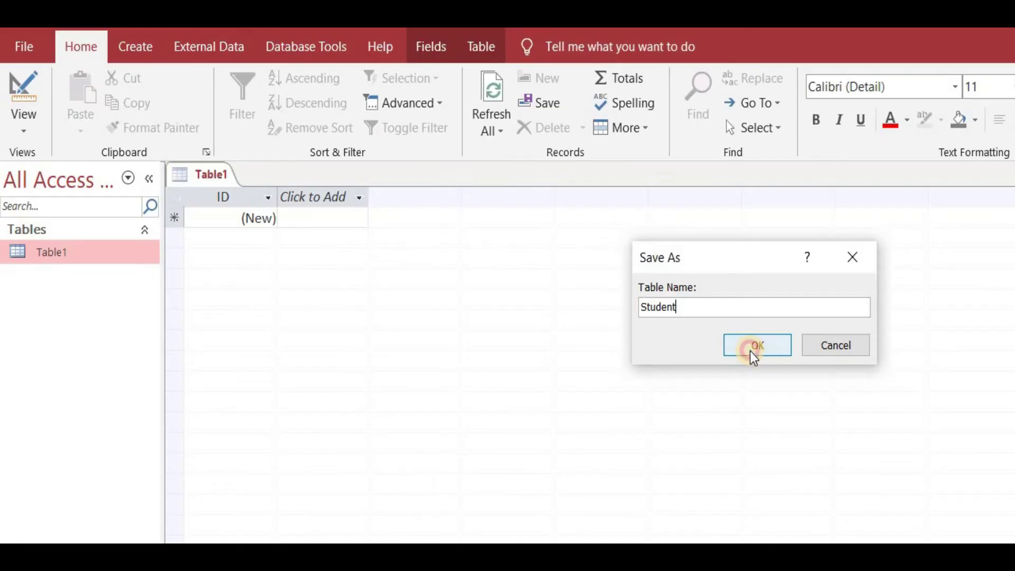
{"action": "left_click", "coordinate": [469, 358]}
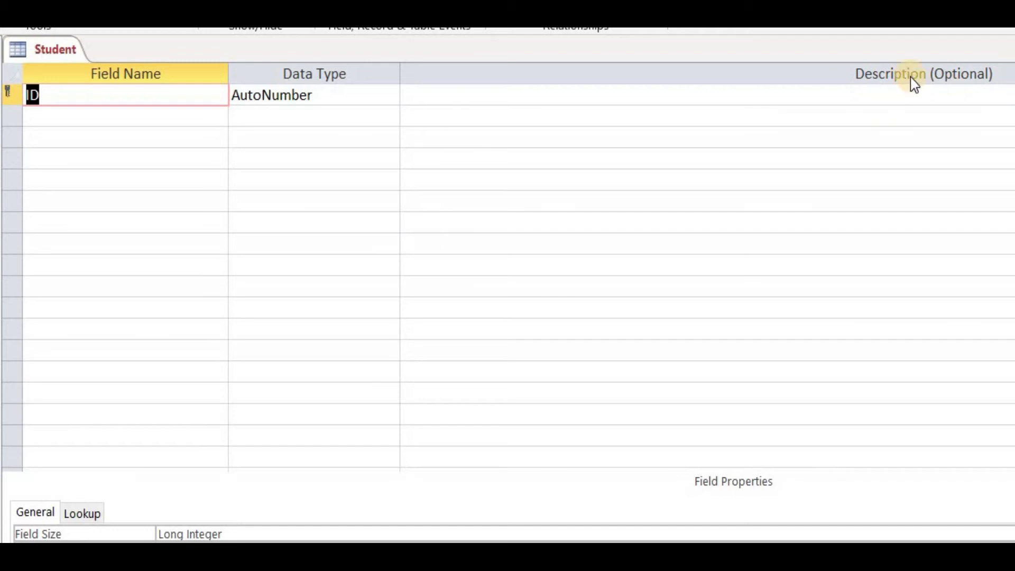
- Rename the ID primary key field to Student Roll #
{"action": "left_click", "coordinate": [125, 94]}
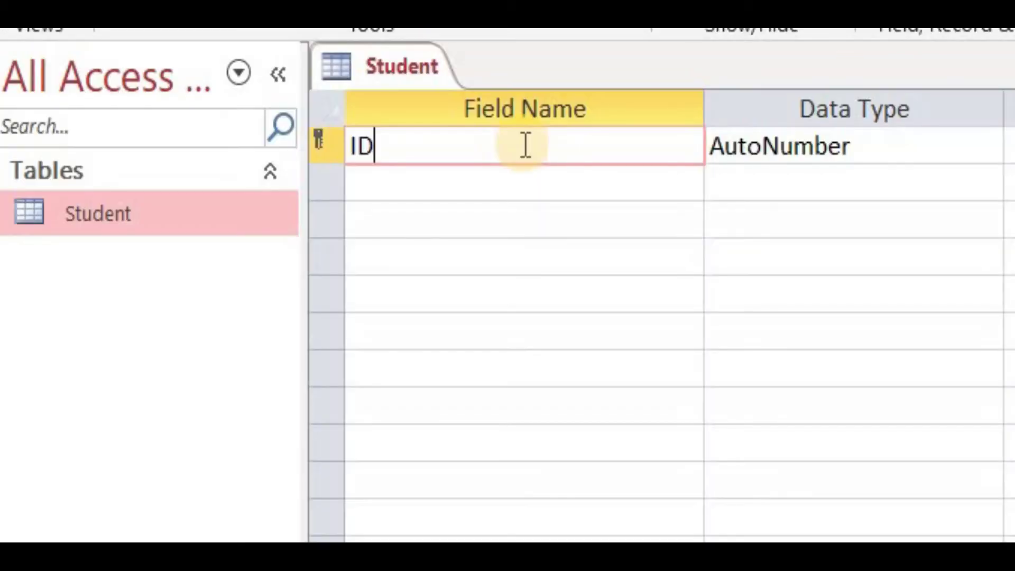
{"action": "key", "text": "BackSpace"}
{"action": "key", "text": "BackSpace"}
{"action": "type", "text": "Student Roll #"}
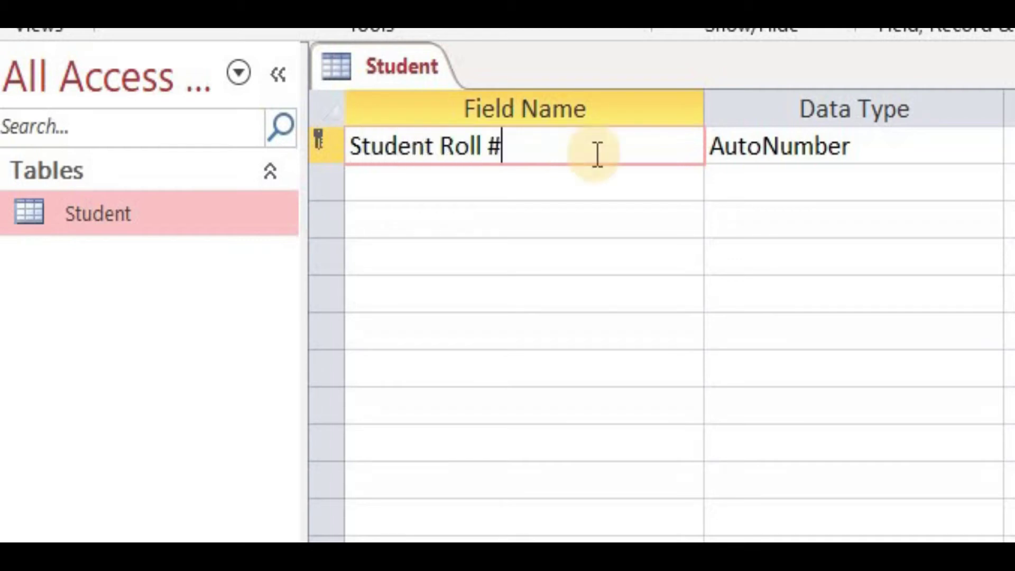
{"action": "key", "text": "Tab"}
{"action": "left_click", "coordinate": [887, 149]}
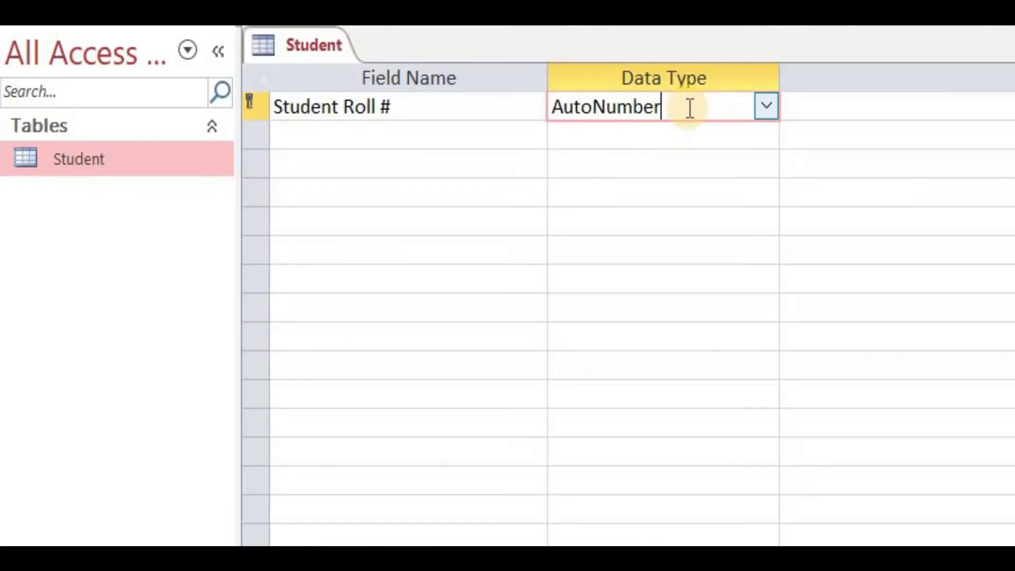
- Open the data type list for the first field and keep it as AutoNumber
{"action": "left_click", "coordinate": [775, 110]}
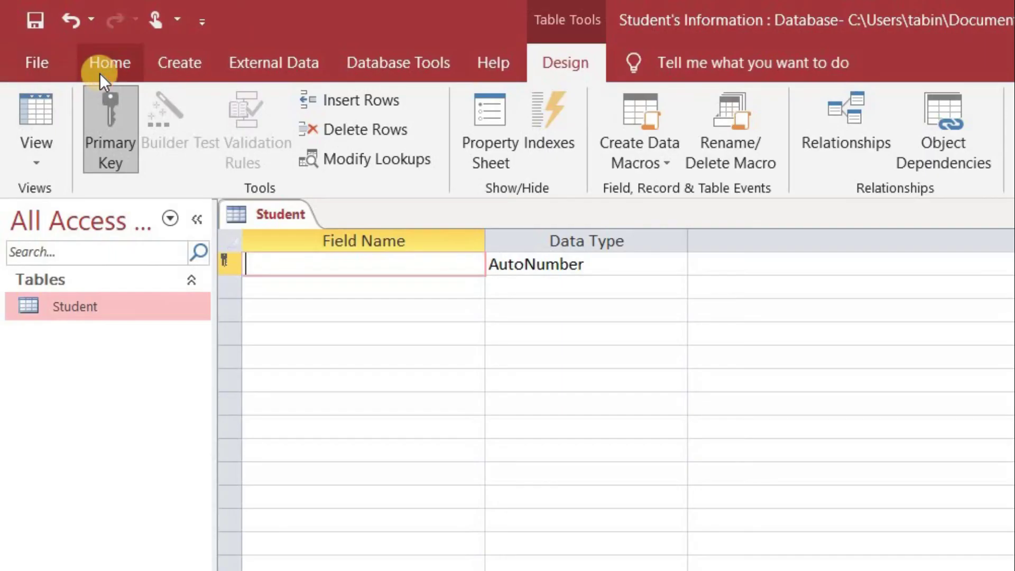
- Define Student Roll No as AutoNumber and Student_F_Name as Short Text
{"action": "left_click", "coordinate": [53, 35]}
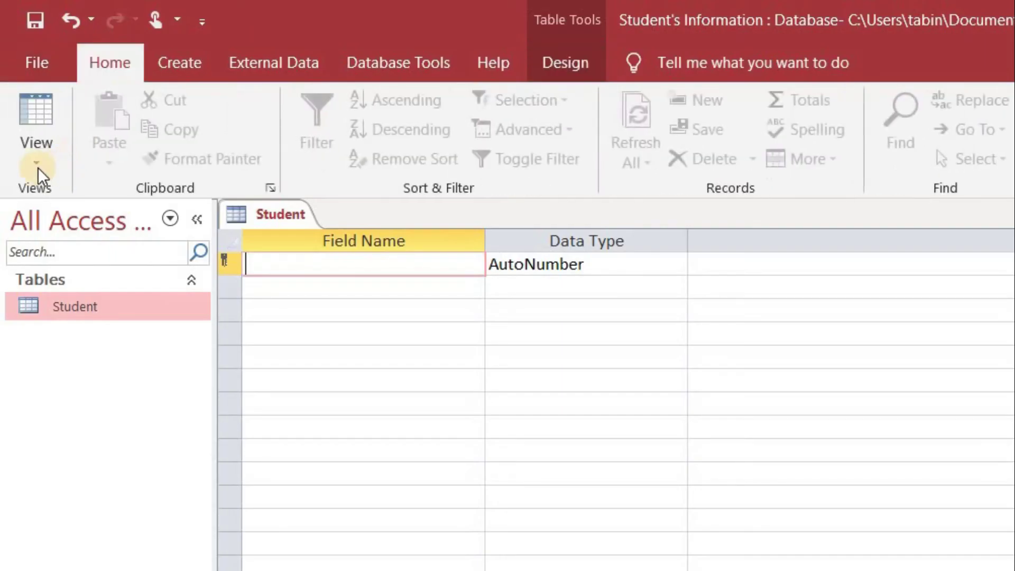
{"action": "type", "text": "S"}
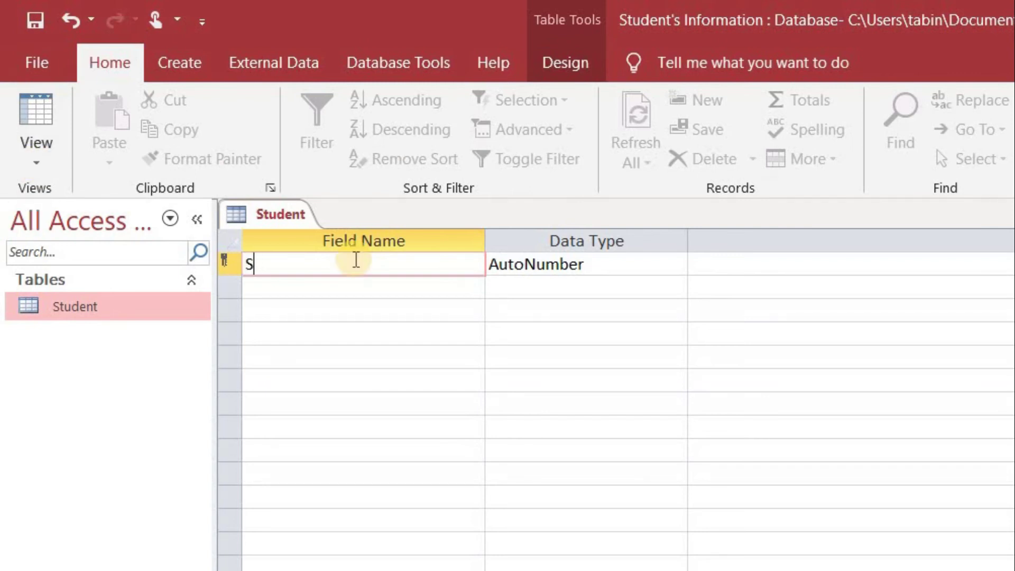
{"action": "type", "text": "tudent Roll No"}
{"action": "key", "text": "Tab"}
{"action": "left_click", "coordinate": [329, 320]}
{"action": "left_click", "coordinate": [311, 286]}
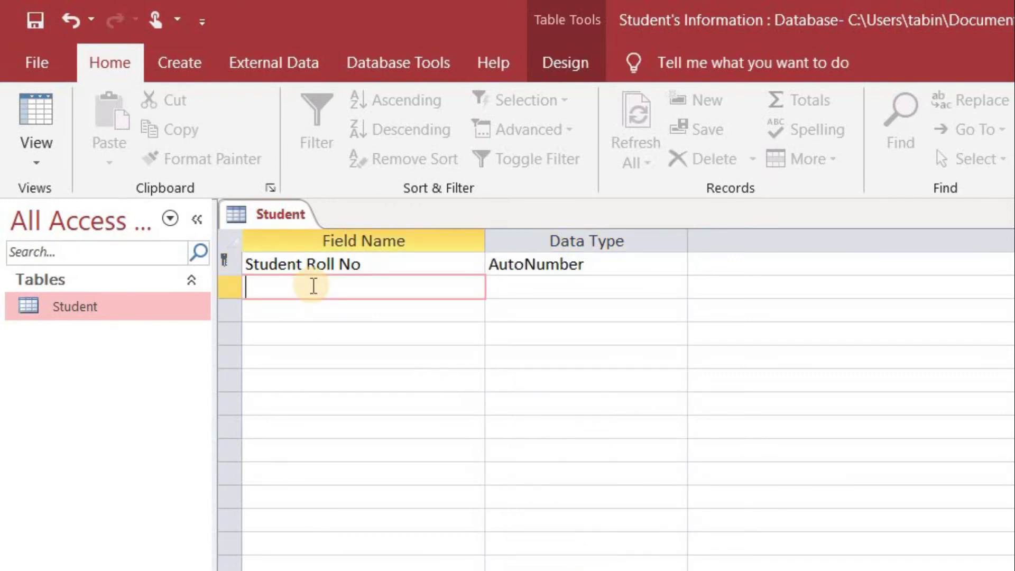
{"action": "type", "text": "Student_F_Name"}
{"action": "key", "text": "Tab"}
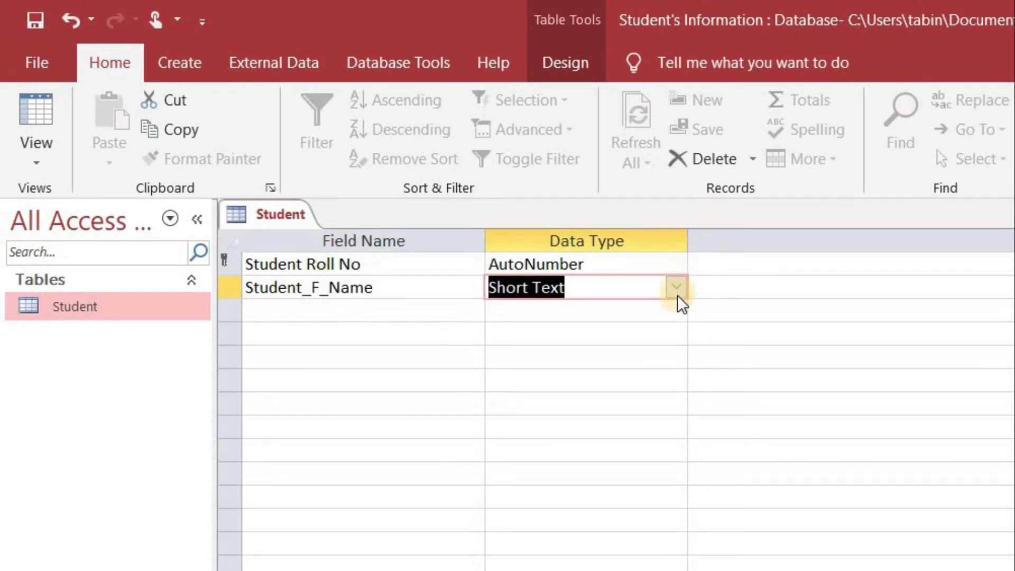
{"action": "left_click", "coordinate": [676, 287]}
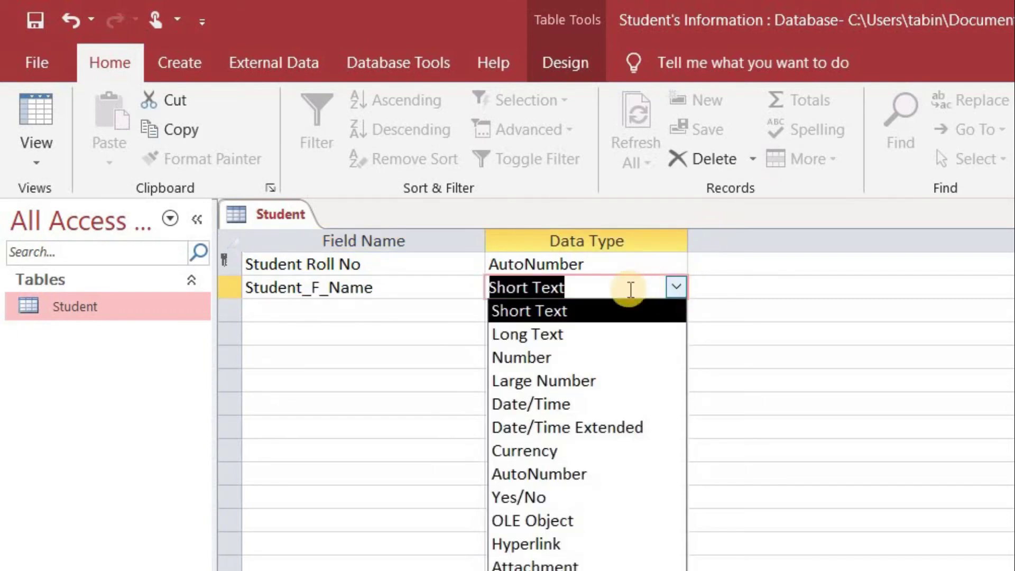
{"action": "left_click", "coordinate": [417, 309]}
- Add Student_L_Name as Short Text and Address as Long Text
{"action": "type", "text": "Student_L_Name"}
{"action": "key", "text": "Tab"}
{"action": "key", "text": "Tab"}
{"action": "key", "text": "Tab"}
{"action": "type", "text": "Address"}
{"action": "key", "text": "Tab"}
{"action": "left_click", "coordinate": [673, 333]}
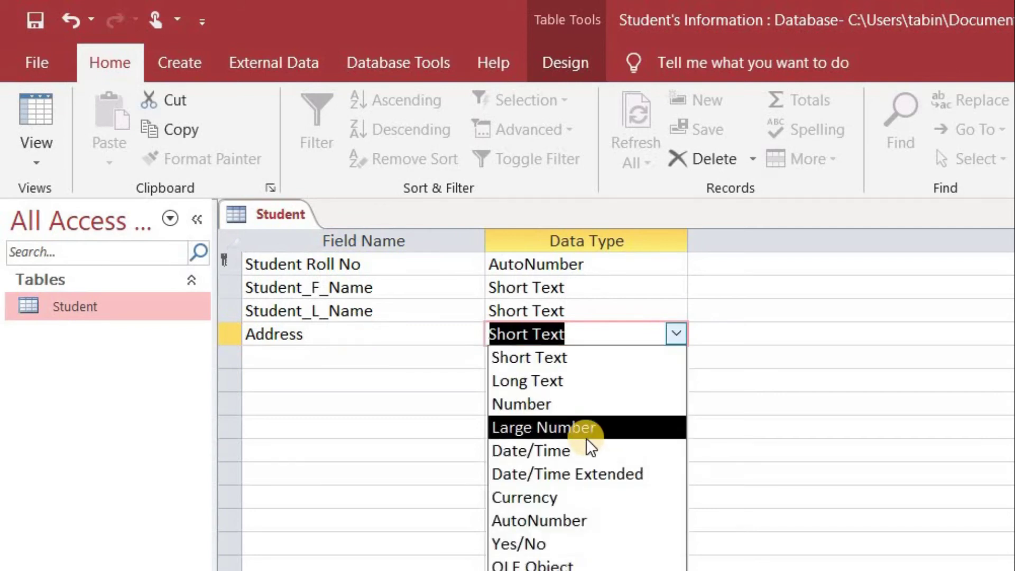
{"action": "left_click", "coordinate": [528, 380]}
- Add DOB as Date/Time, Religion as Short Text, and a Teacher_Name field
{"action": "left_click", "coordinate": [318, 350]}
{"action": "type", "text": "DOB"}
{"action": "key", "text": "Tab"}
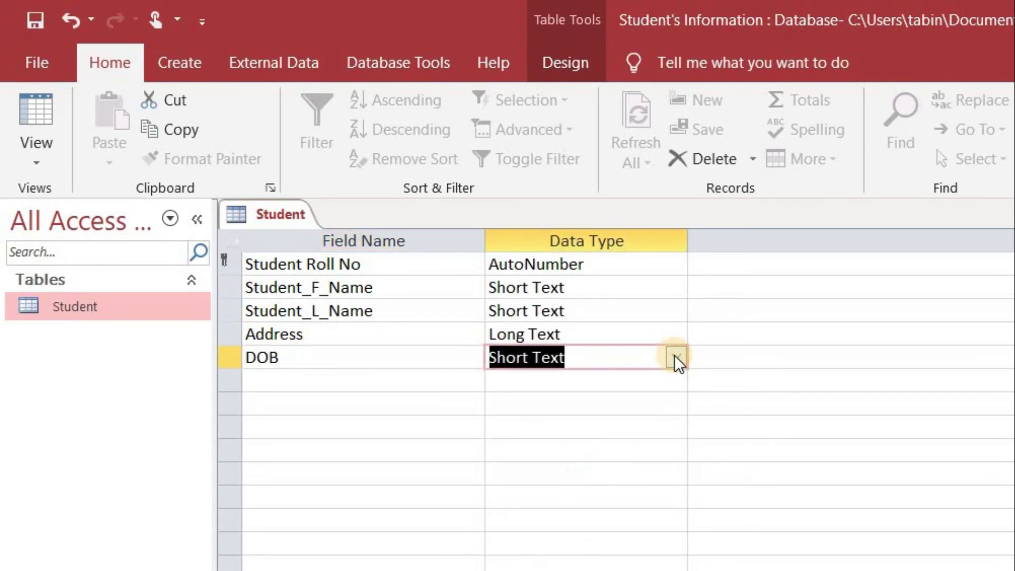
{"action": "left_click", "coordinate": [675, 357]}
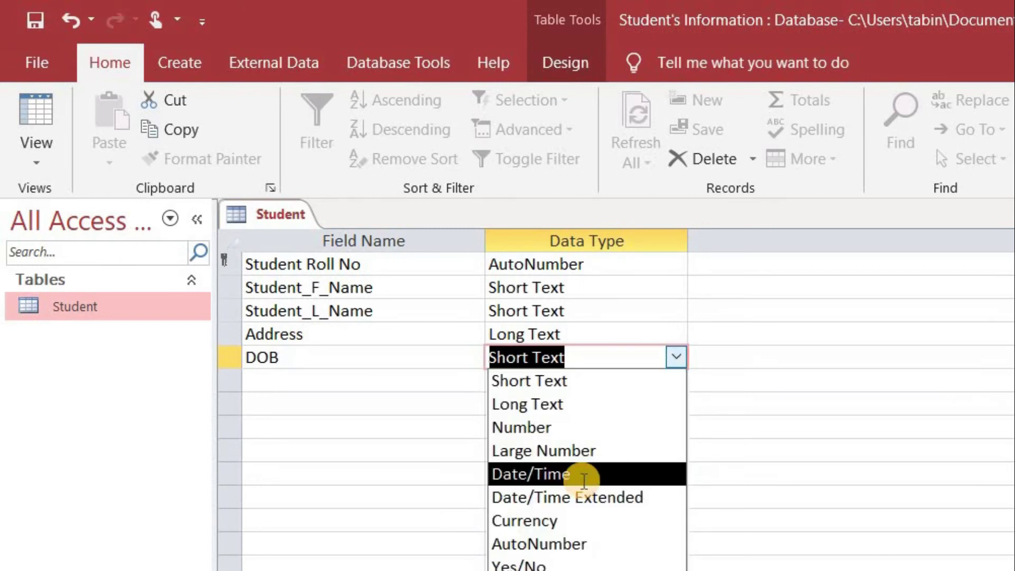
{"action": "left_click", "coordinate": [584, 474]}
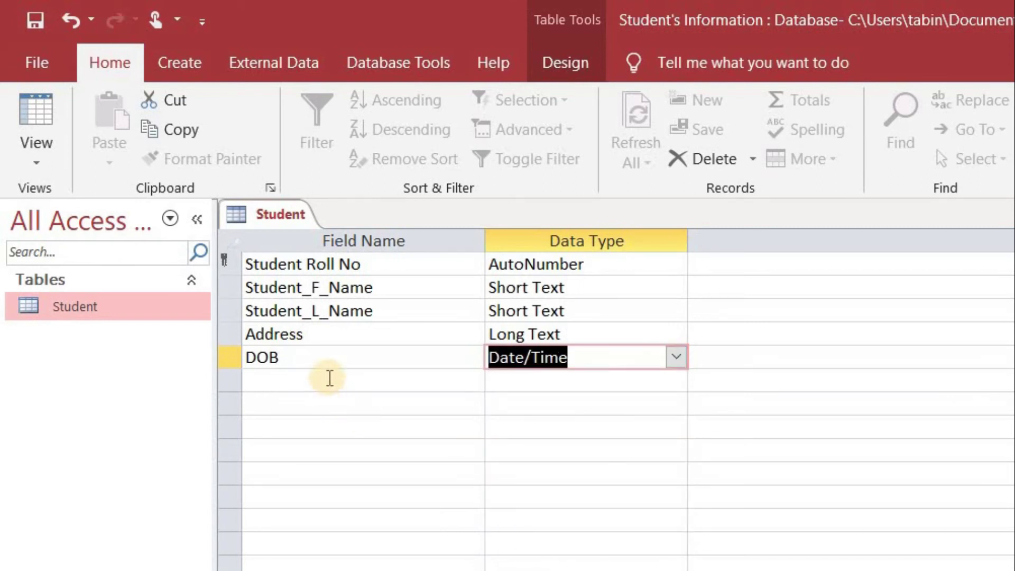
{"action": "left_click", "coordinate": [330, 377]}
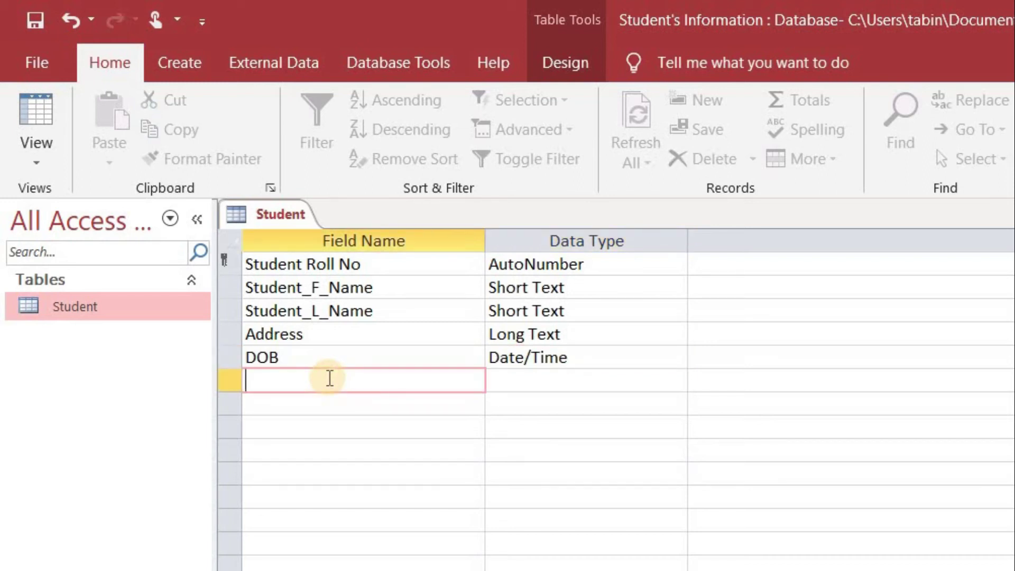
{"action": "type", "text": "Religion"}
{"action": "key", "text": "Tab"}
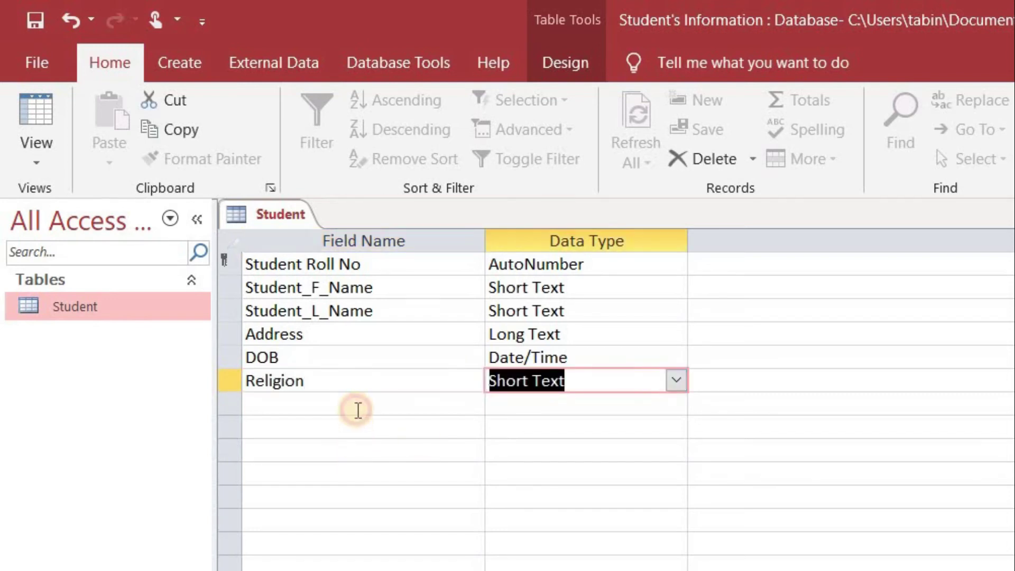
{"action": "left_click", "coordinate": [358, 410]}
{"action": "type", "text": "Teacher_Name"}
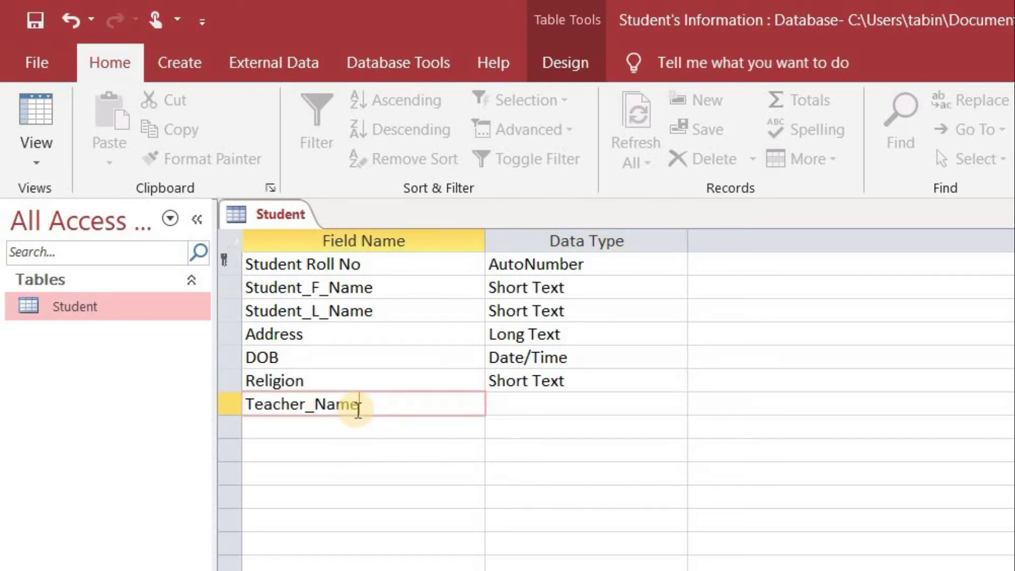
{"action": "key", "text": "Tab"}
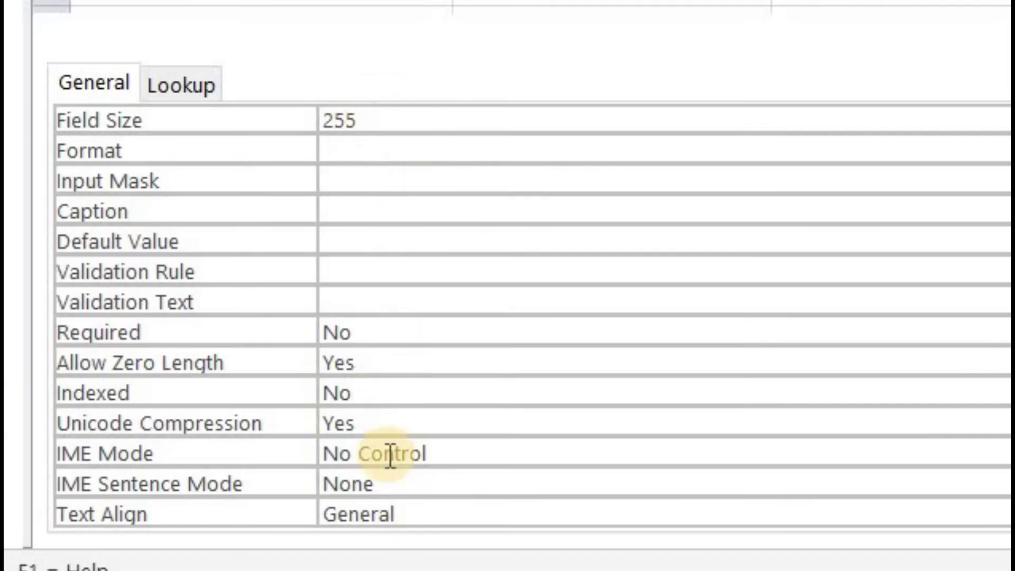
- Change Teacher_Name's Field Size from 255 to 30
{"action": "left_click", "coordinate": [392, 115]}
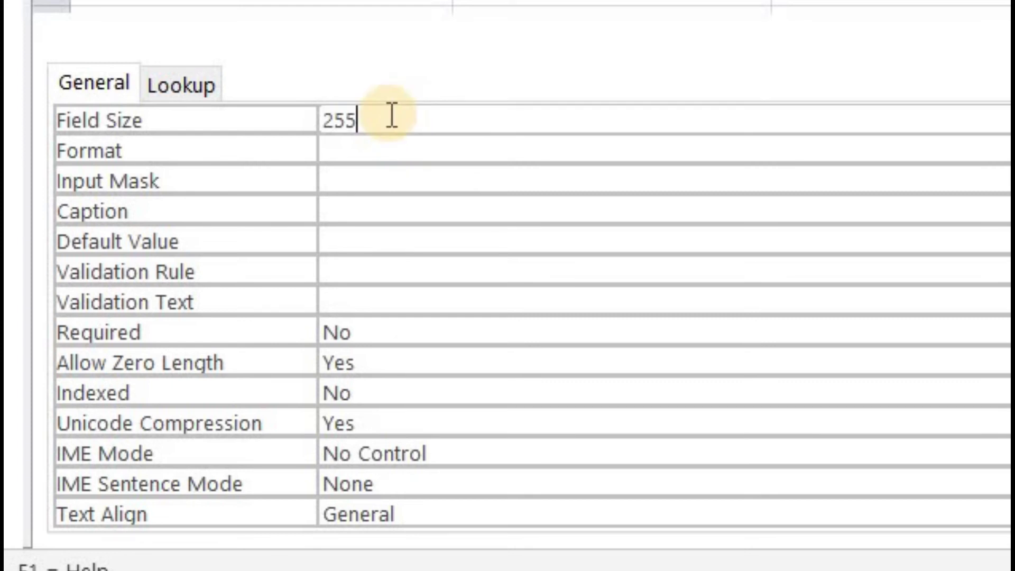
{"action": "key", "text": "BackSpace"}
{"action": "key", "text": "BackSpace"}
{"action": "key", "text": "BackSpace"}
{"action": "type", "text": "30"}
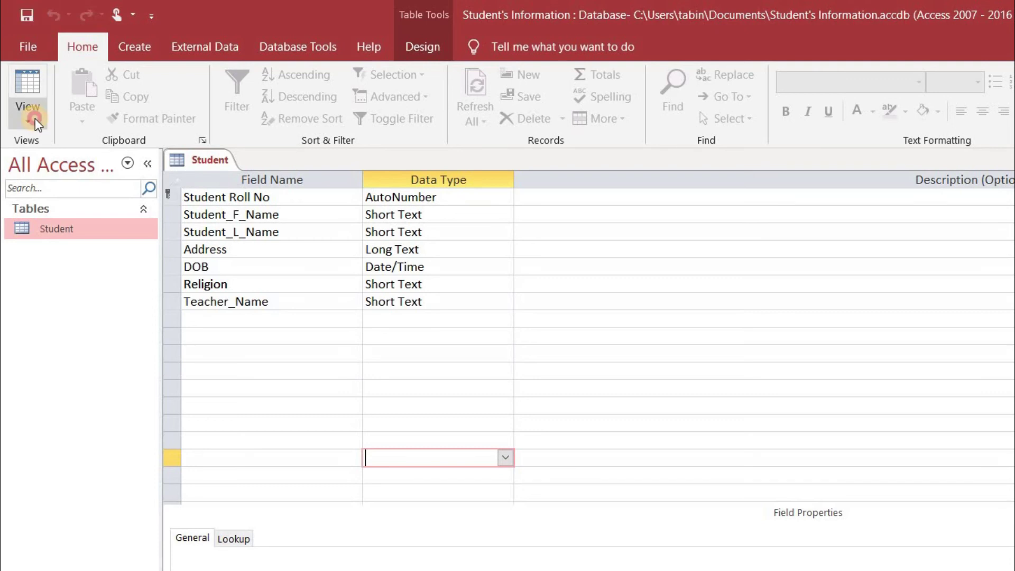
- Switch to Datasheet view and fit the Student Roll No, name, Address, DOB and Teacher_Name columns to their headings
{"action": "left_click", "coordinate": [31, 118]}
{"action": "left_click", "coordinate": [65, 159]}
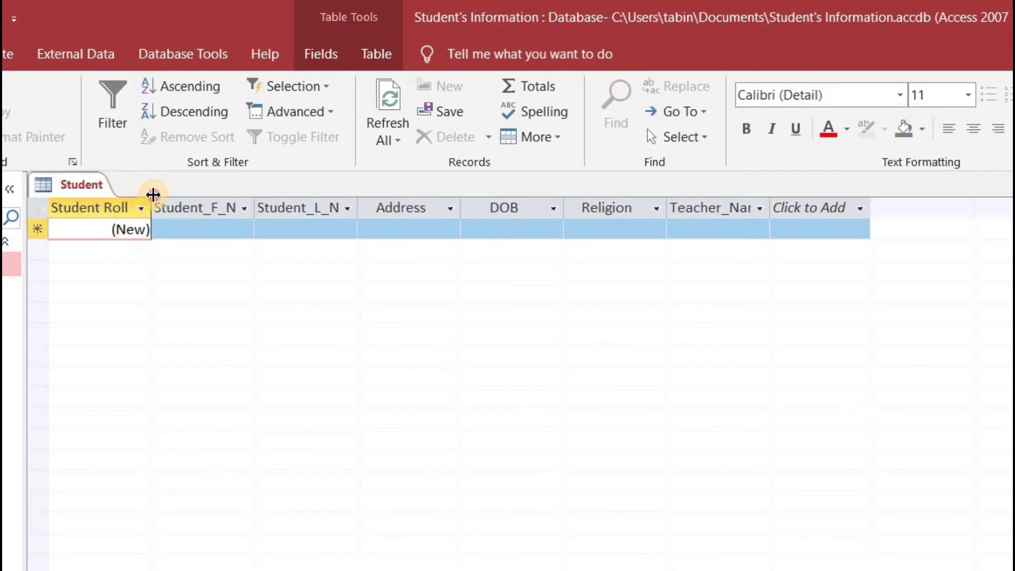
{"action": "left_click_drag", "start_coordinate": [153, 194], "coordinate": [180, 195]}
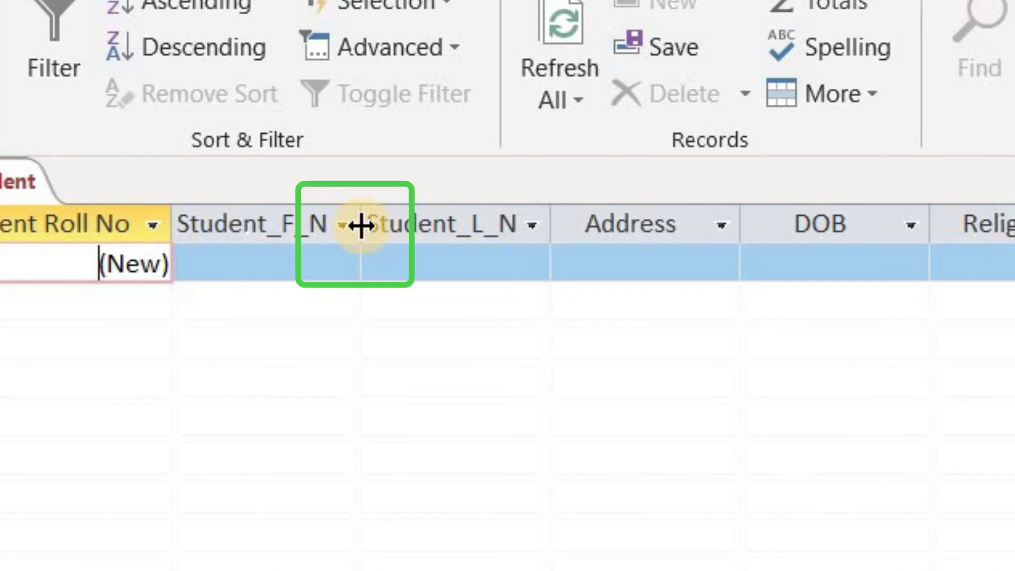
{"action": "double_click", "coordinate": [362, 227]}
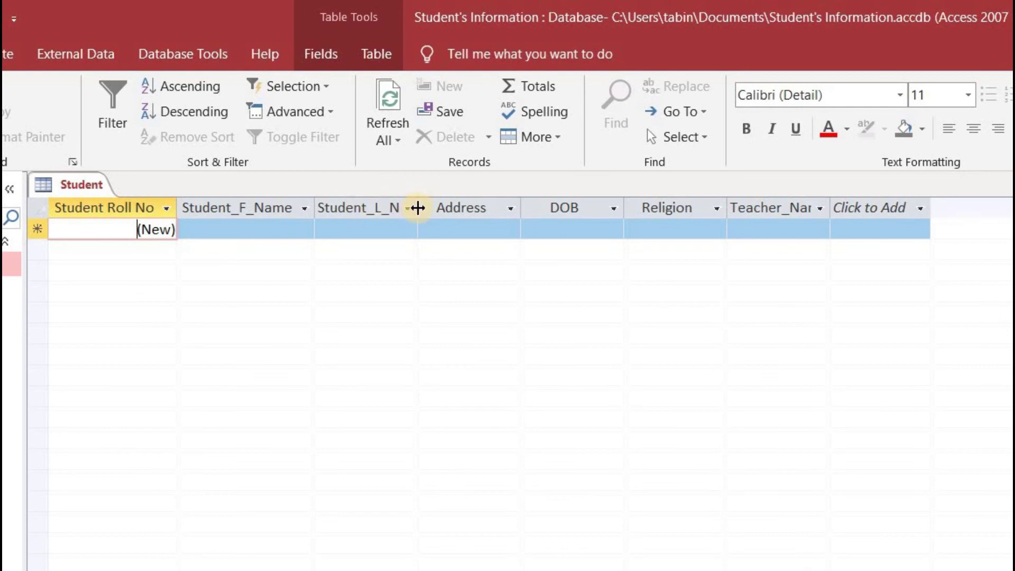
{"action": "double_click", "coordinate": [418, 208]}
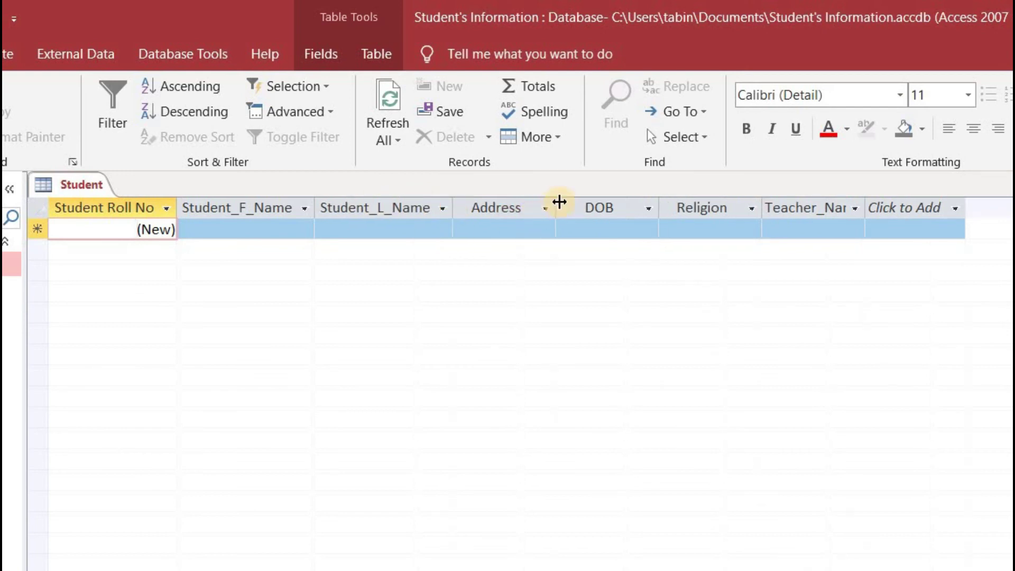
{"action": "double_click", "coordinate": [556, 208]}
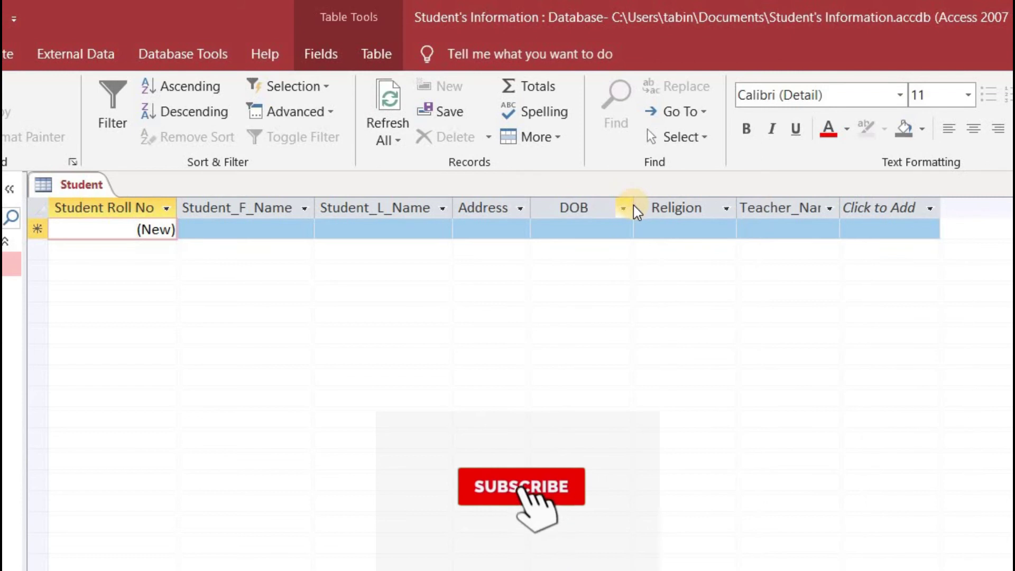
{"action": "double_click", "coordinate": [634, 204]}
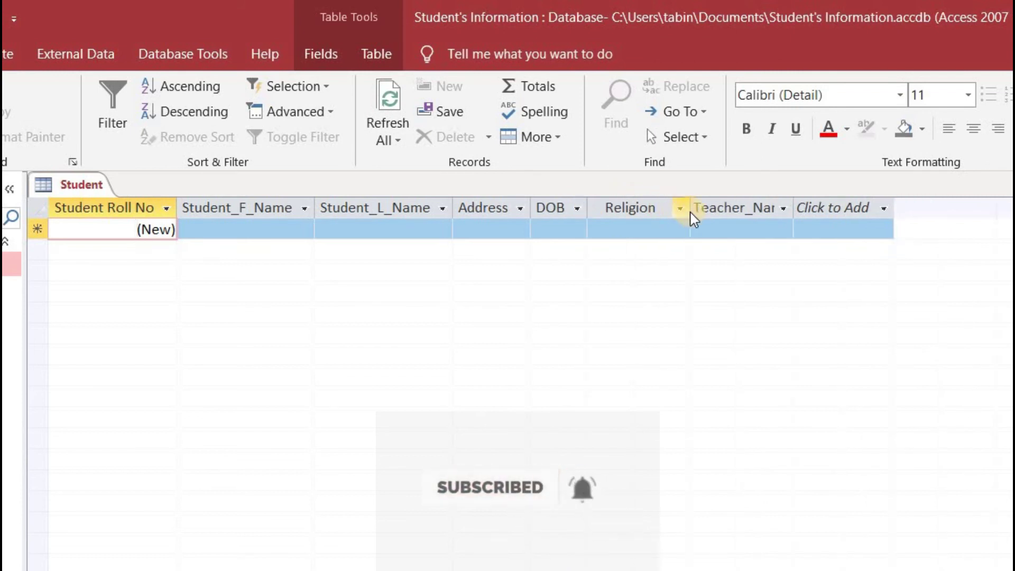
{"action": "double_click", "coordinate": [795, 208]}
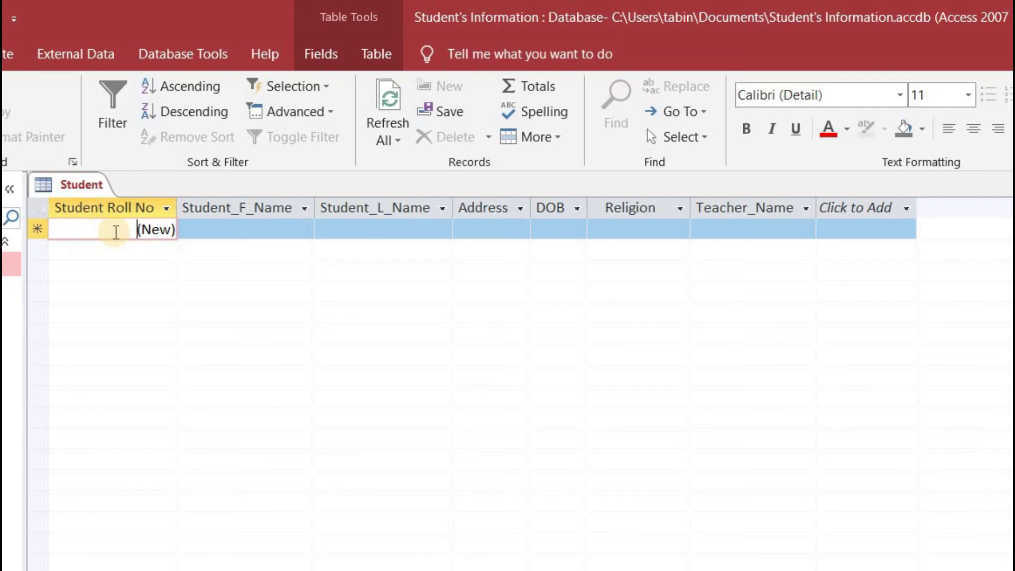
- Enter the first student's first and last name
{"action": "left_click", "coordinate": [212, 229]}
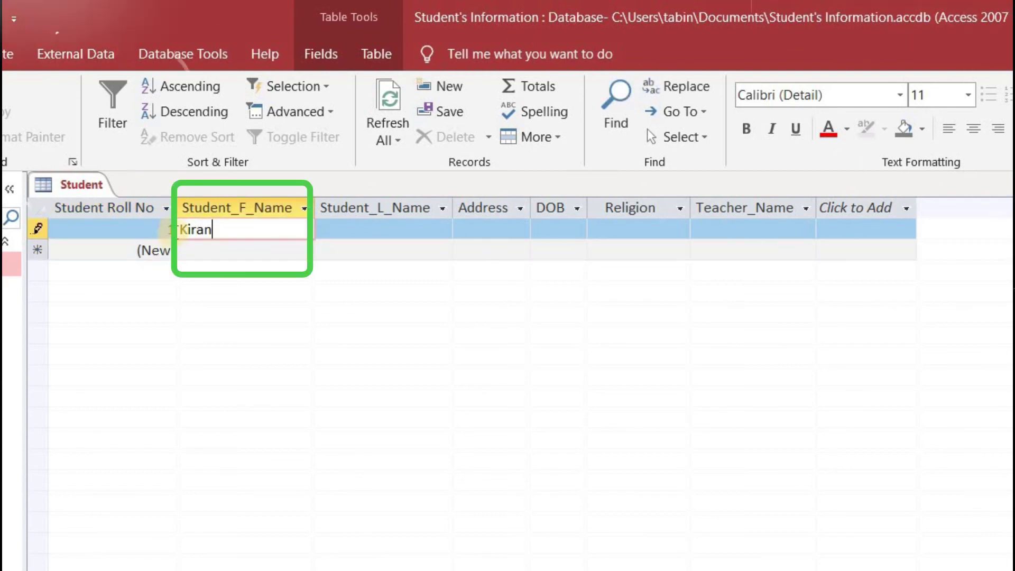
{"action": "left_click", "coordinate": [335, 229]}
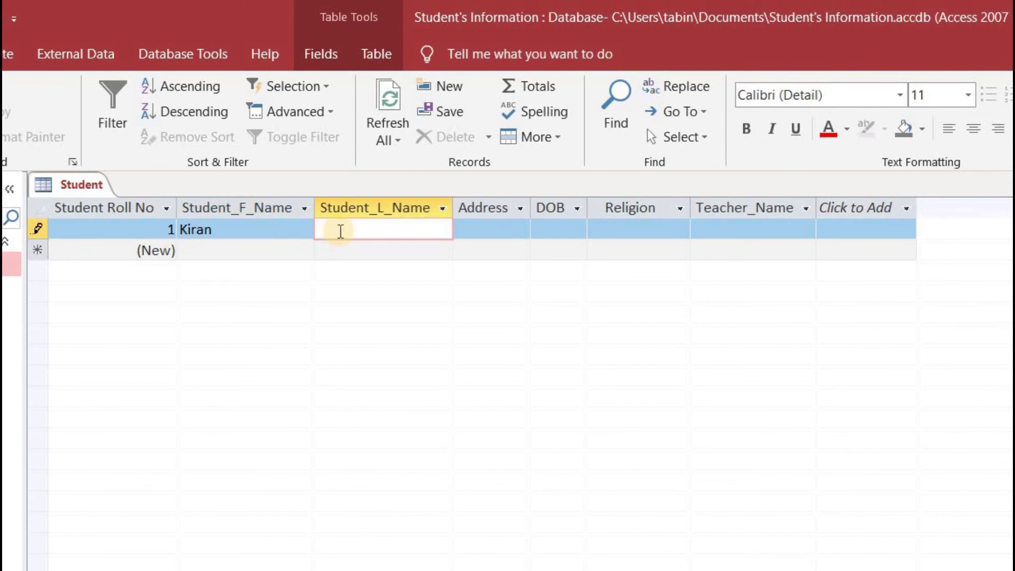
{"action": "key", "text": "Tab"}
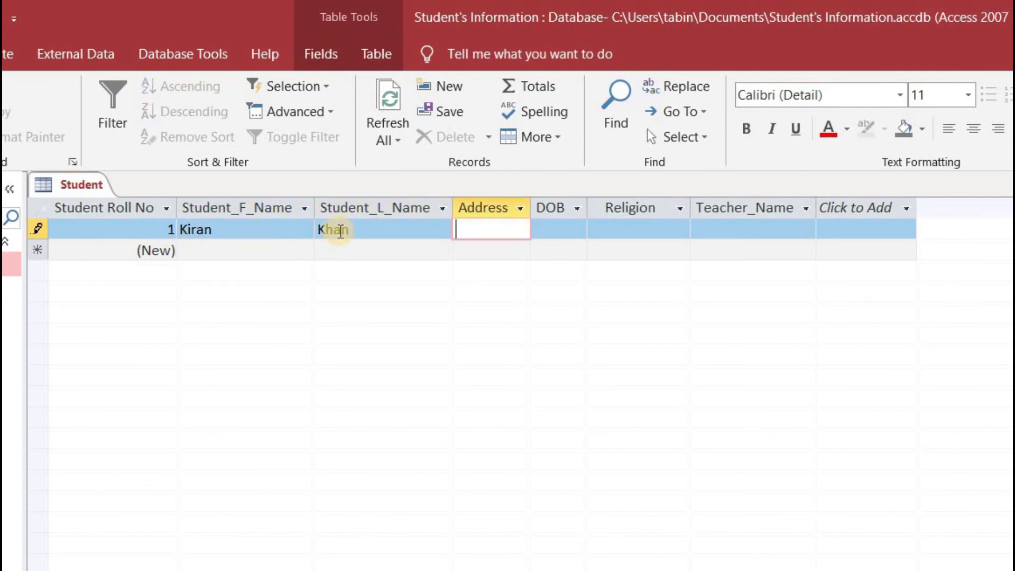
- Widen the Address column, enter Lahore, pick birth date 02/02/2003, and widen DOB
{"action": "left_click_drag", "start_coordinate": [532, 203], "coordinate": [616, 207]}
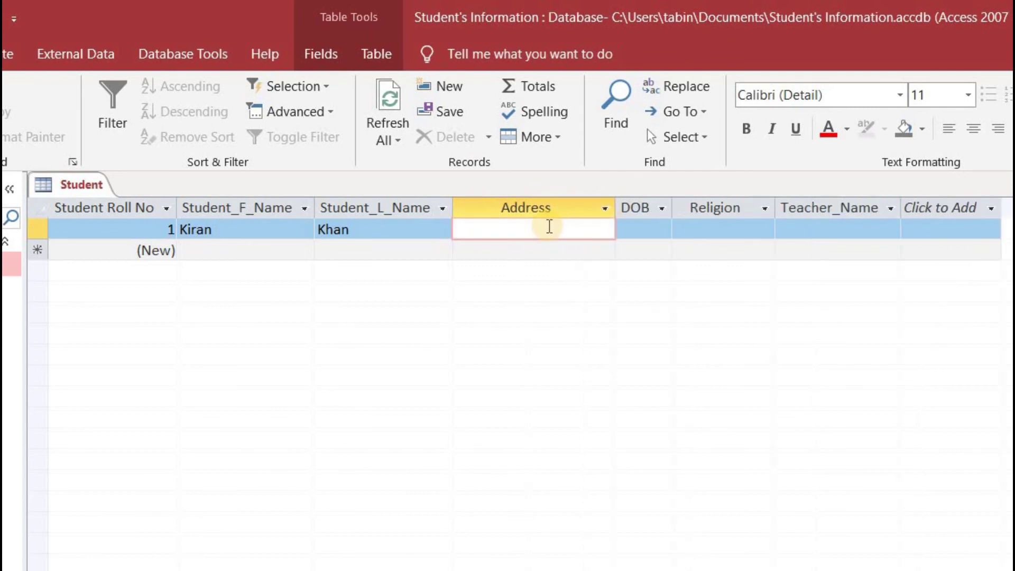
{"action": "type", "text": "Lahore"}
{"action": "key", "text": "Tab"}
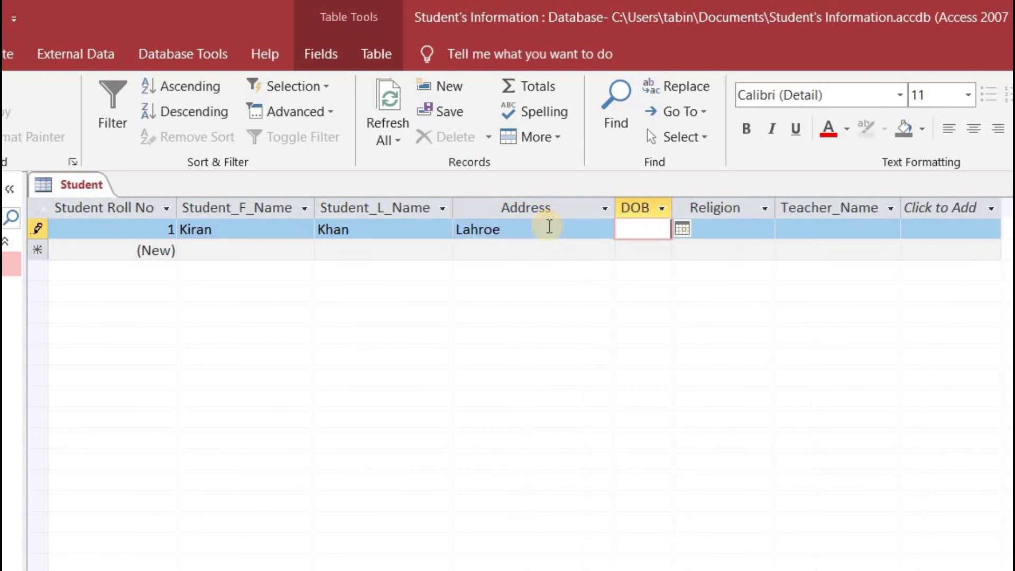
{"action": "left_click", "coordinate": [682, 228]}
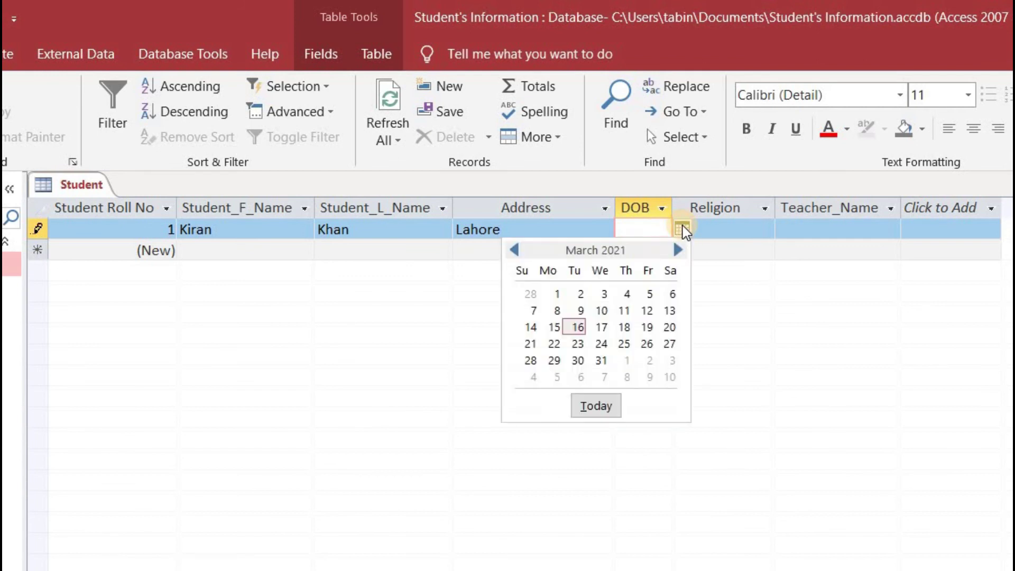
{"action": "left_click", "coordinate": [557, 294]}
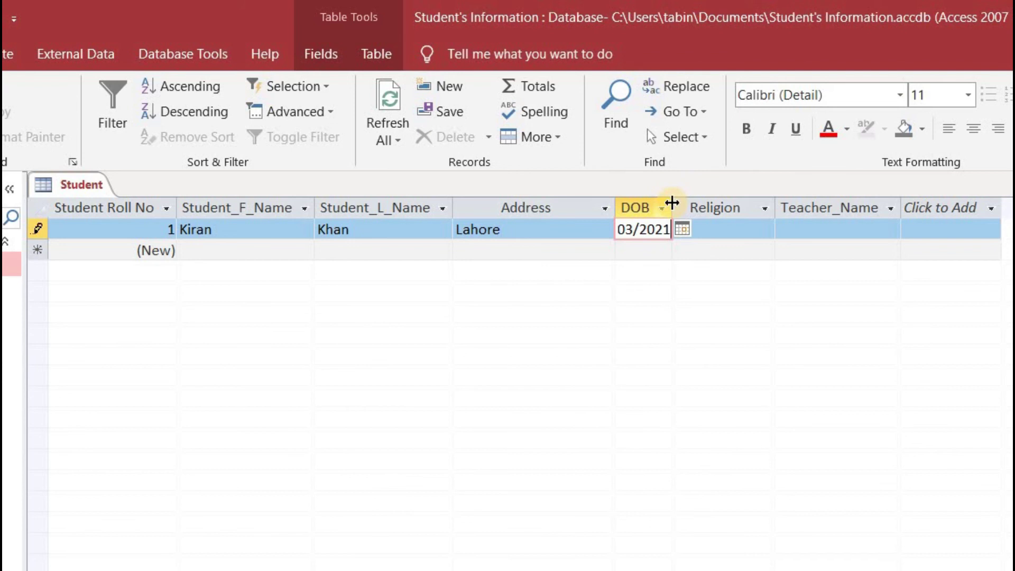
{"action": "left_click_drag", "start_coordinate": [671, 203], "coordinate": [712, 206]}
{"action": "left_click", "coordinate": [757, 232]}
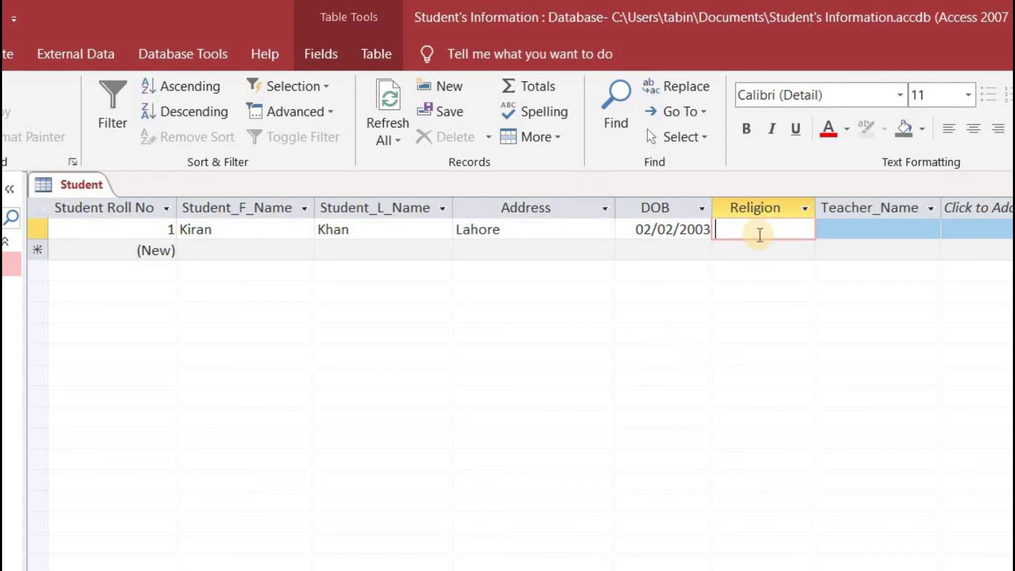
- In Design view, start a Lookup Wizard on Religion with manually typed values
{"action": "left_click", "coordinate": [26, 116]}
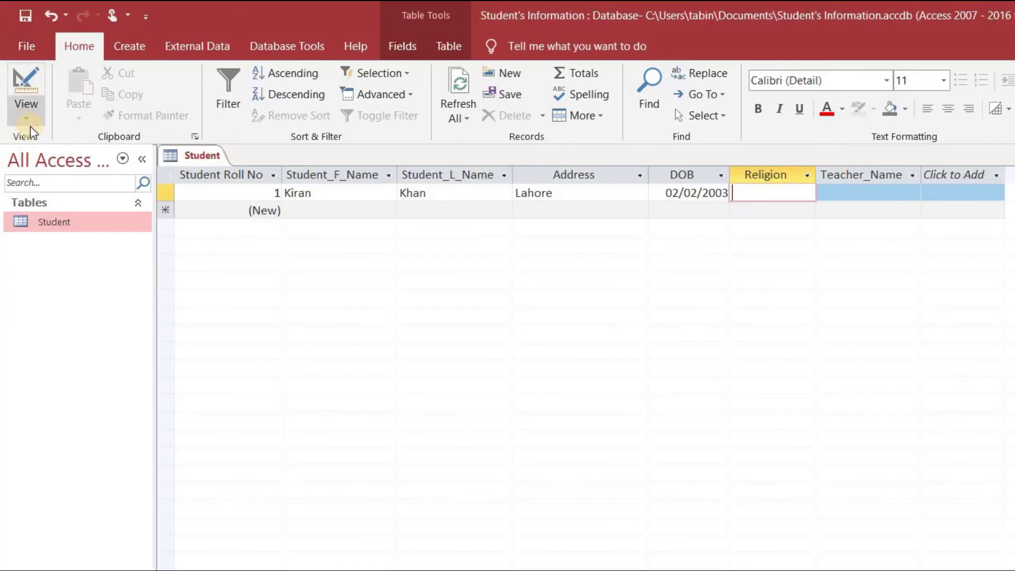
{"action": "left_click", "coordinate": [57, 191]}
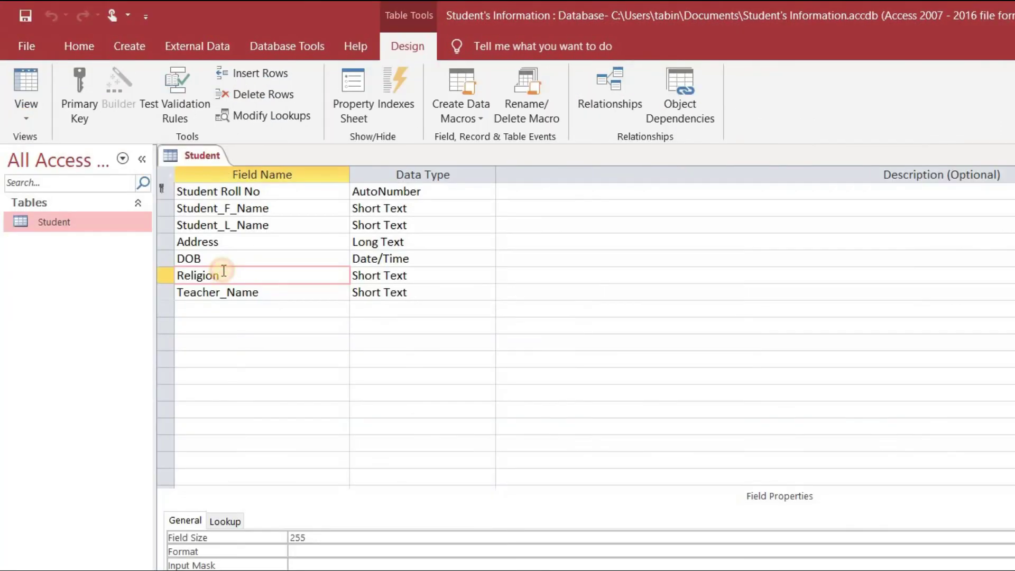
{"action": "left_click", "coordinate": [403, 276]}
{"action": "left_click", "coordinate": [399, 510]}
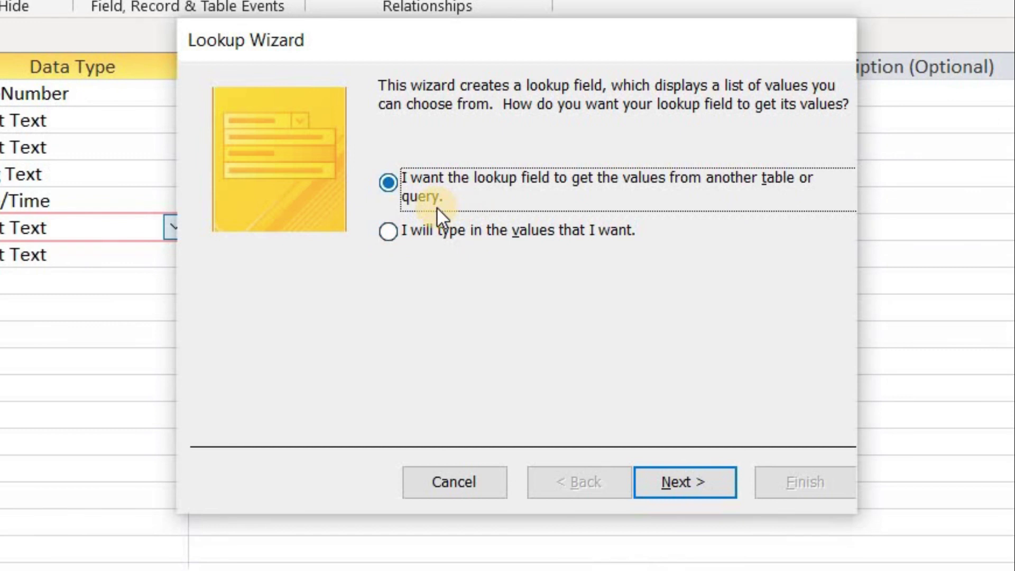
{"action": "left_click", "coordinate": [394, 231]}
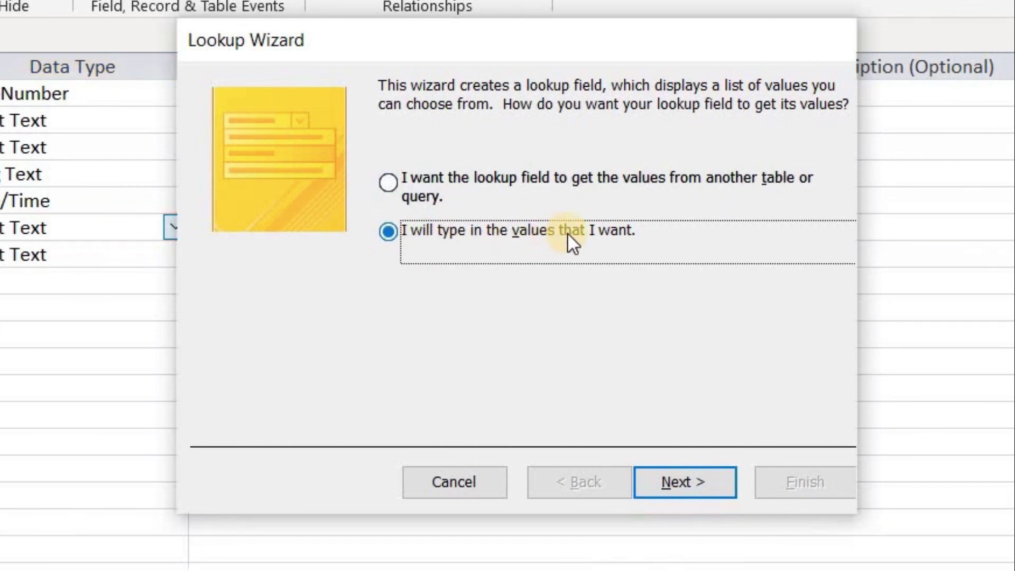
{"action": "left_click", "coordinate": [682, 482]}
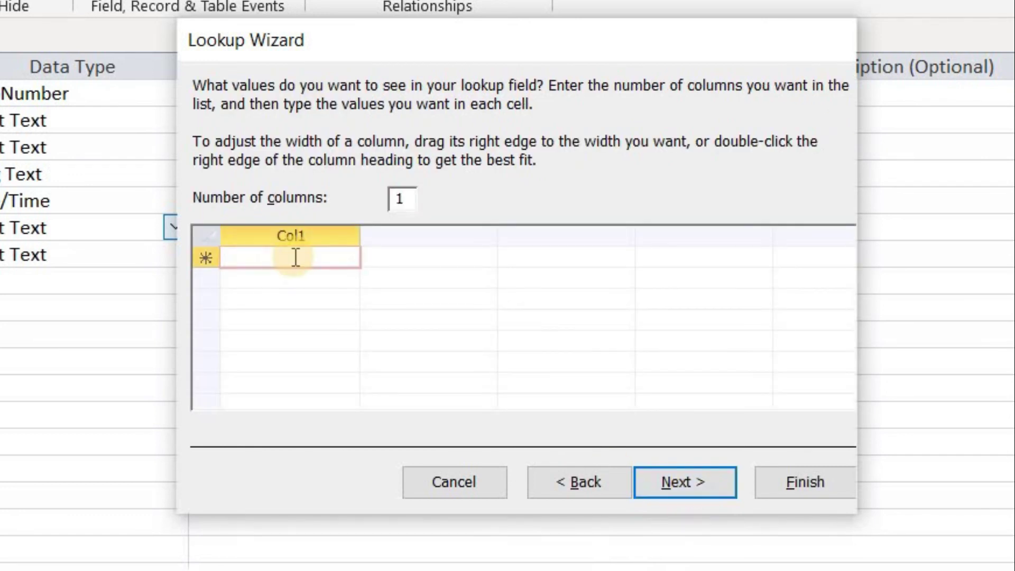
- Enter lookup values Islam, Chiristian and Hinu, limit entries to the list, and finish
{"action": "type", "text": "I"}
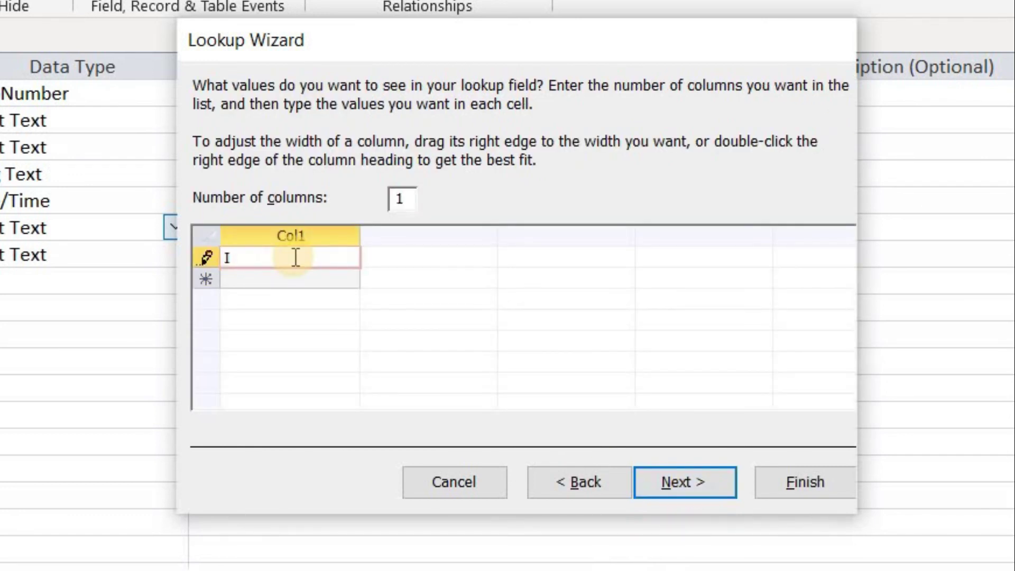
{"action": "type", "text": "slam"}
{"action": "key", "text": "Return"}
{"action": "type", "text": "Chi"}
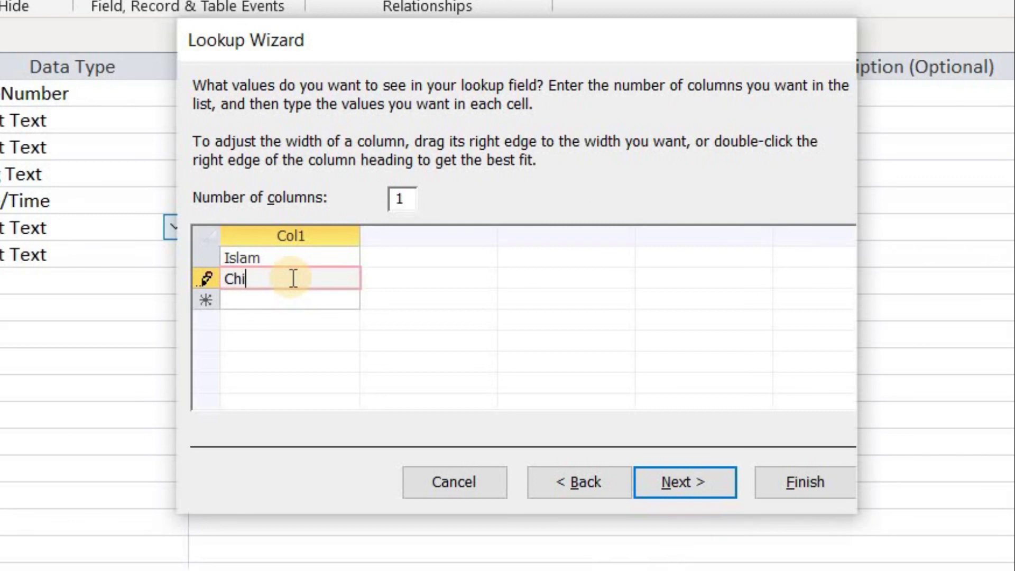
{"action": "type", "text": "ristian"}
{"action": "key", "text": "Return"}
{"action": "type", "text": "Hin"}
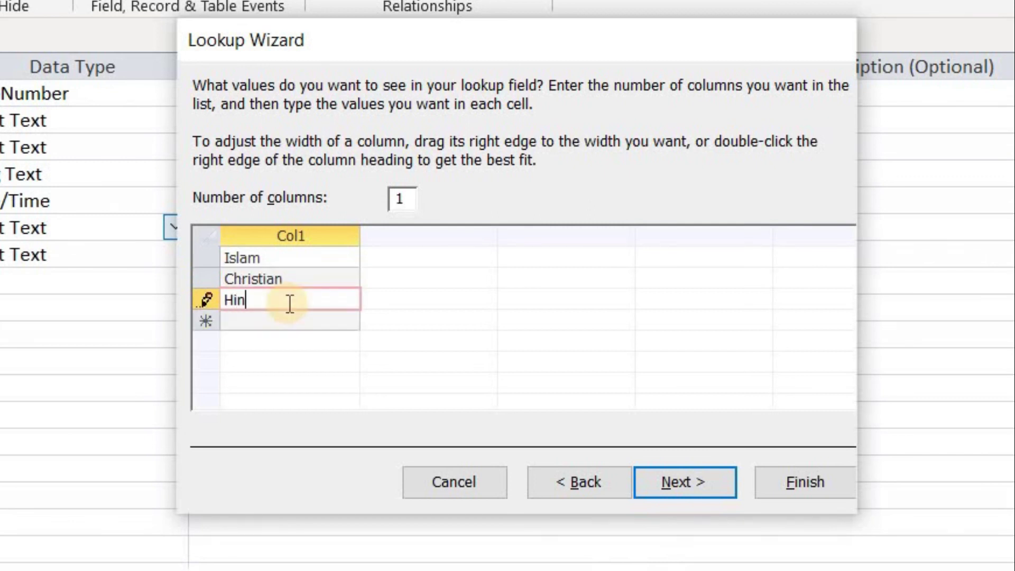
{"action": "type", "text": "u"}
{"action": "left_click", "coordinate": [669, 478]}
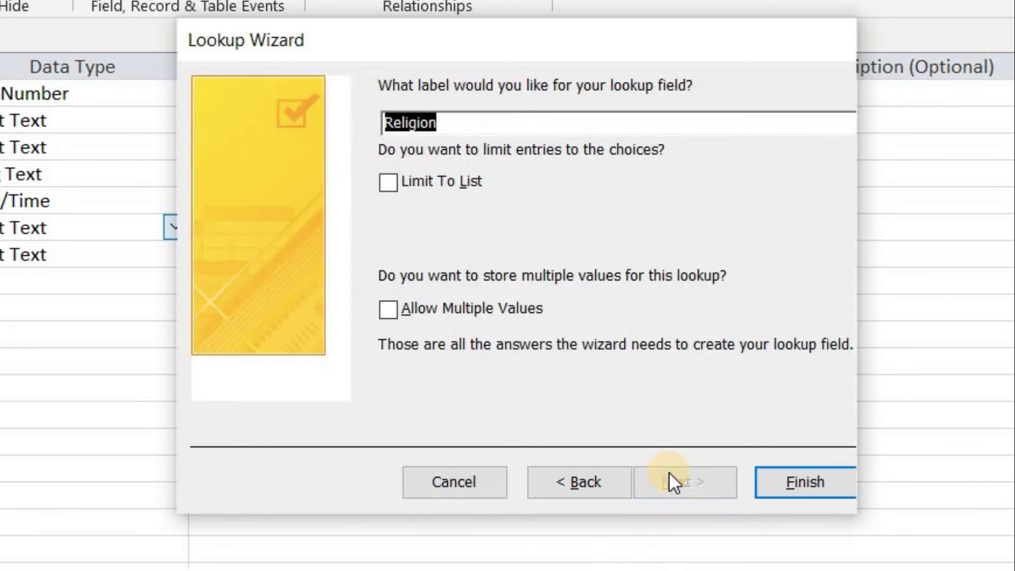
{"action": "left_click", "coordinate": [391, 183]}
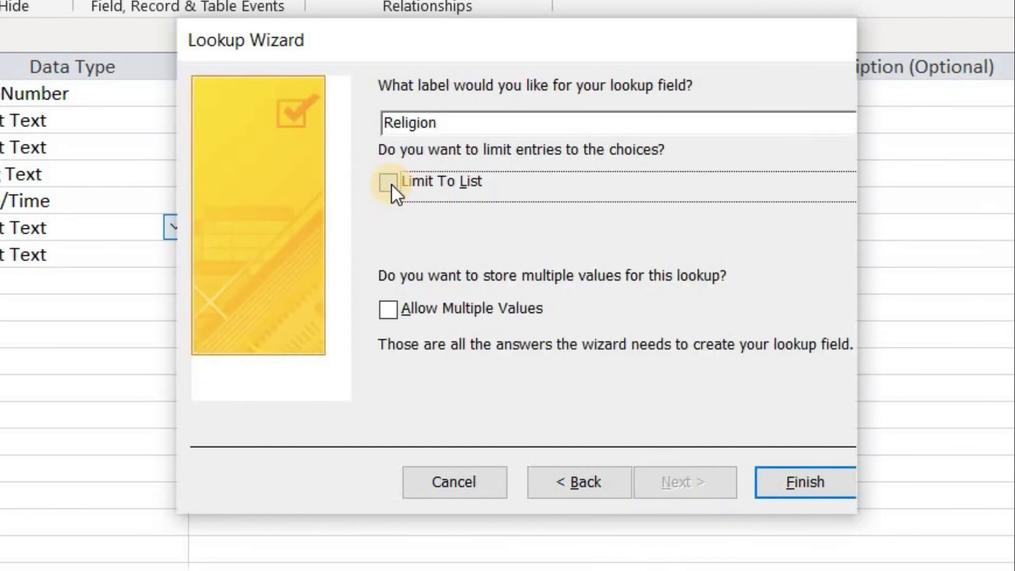
{"action": "left_click", "coordinate": [791, 485]}
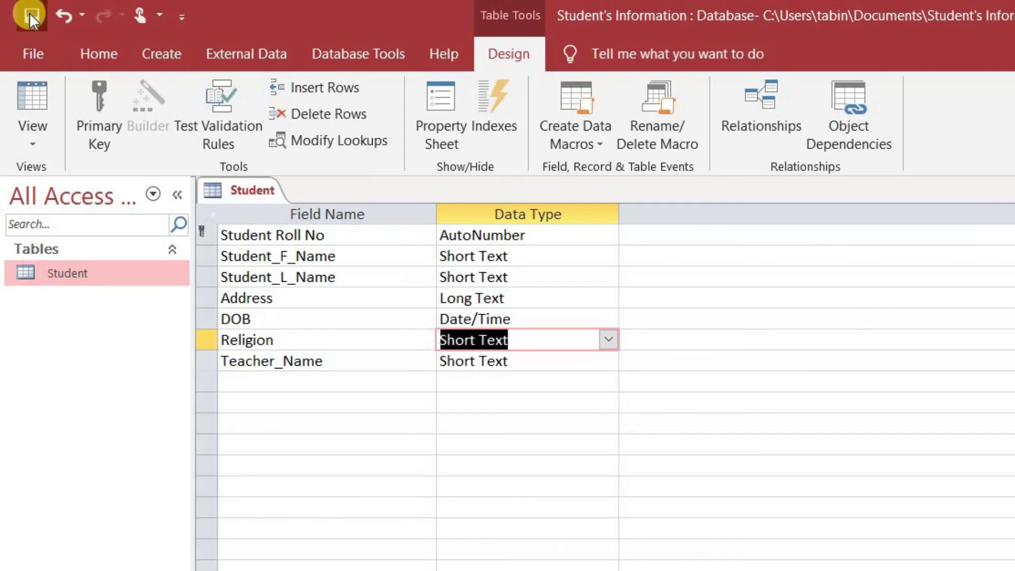
- Back in Datasheet view, choose Islam as the first student's Religion and commit the record
{"action": "left_click", "coordinate": [33, 150]}
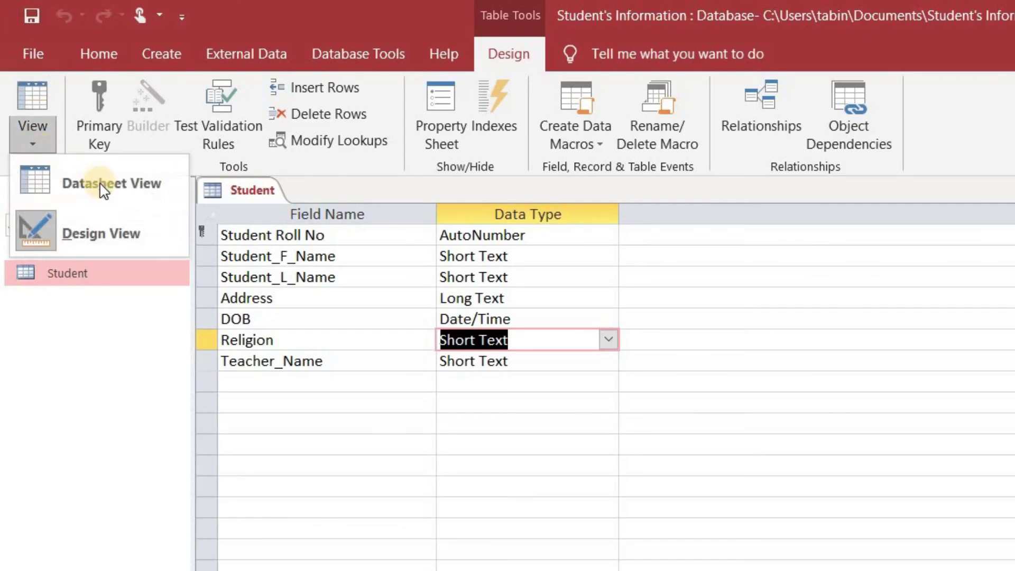
{"action": "left_click", "coordinate": [98, 189]}
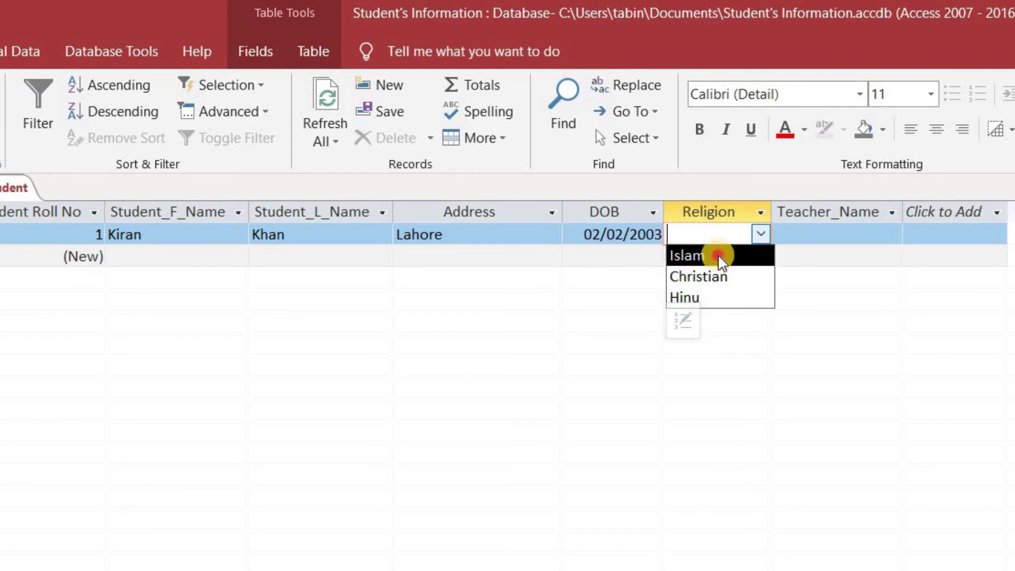
{"action": "left_click", "coordinate": [717, 256]}
{"action": "left_click", "coordinate": [808, 239]}
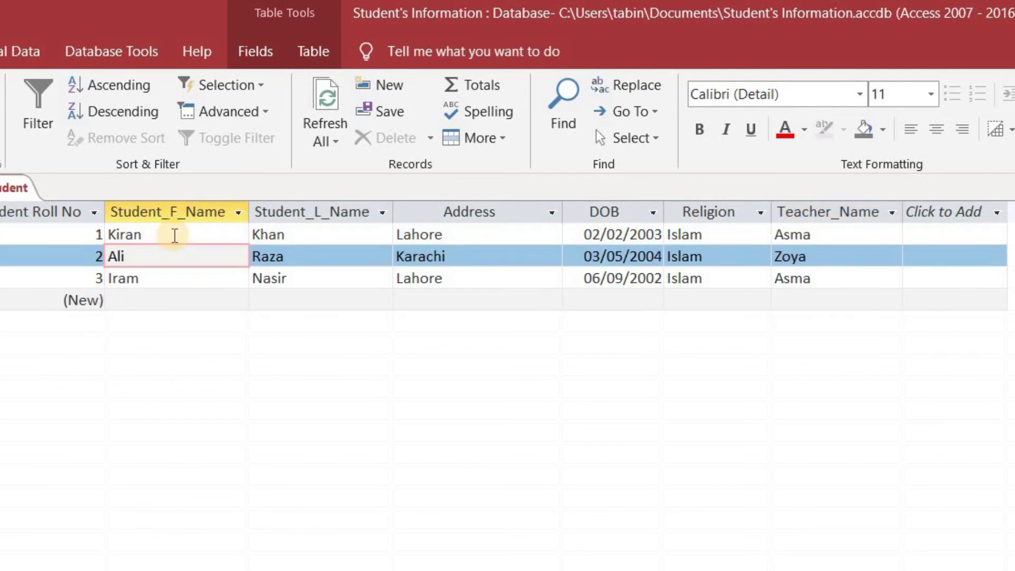
{"action": "left_click", "coordinate": [212, 305]}
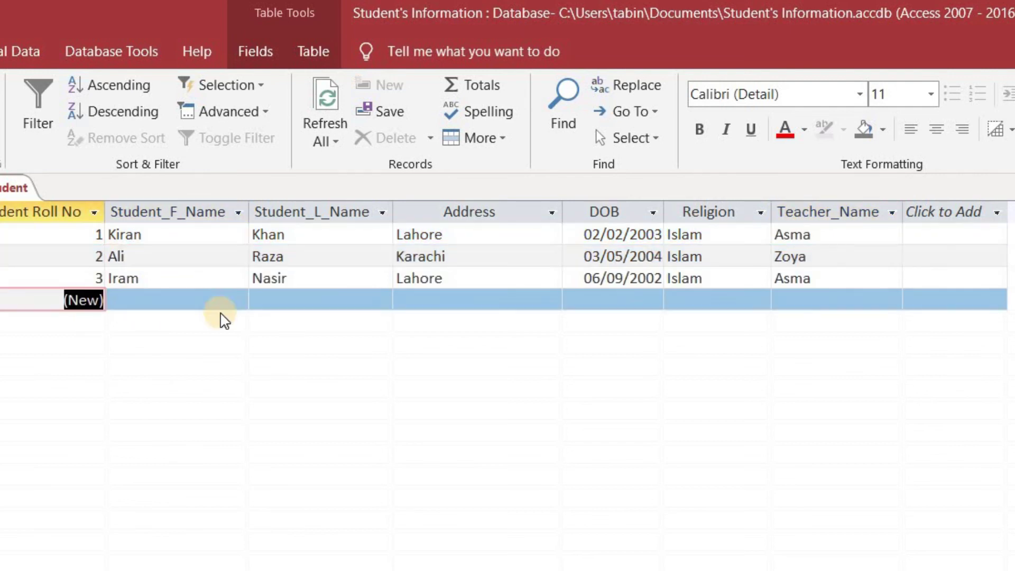